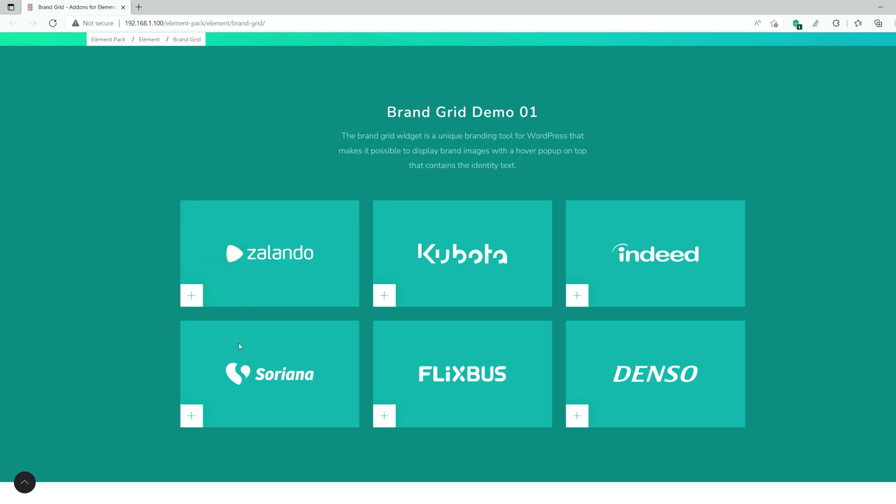
Drop the Brand Grid widget into the empty section, producing six placeholder brand items.
{"action": "mouse_move", "coordinate": [383, 305]}
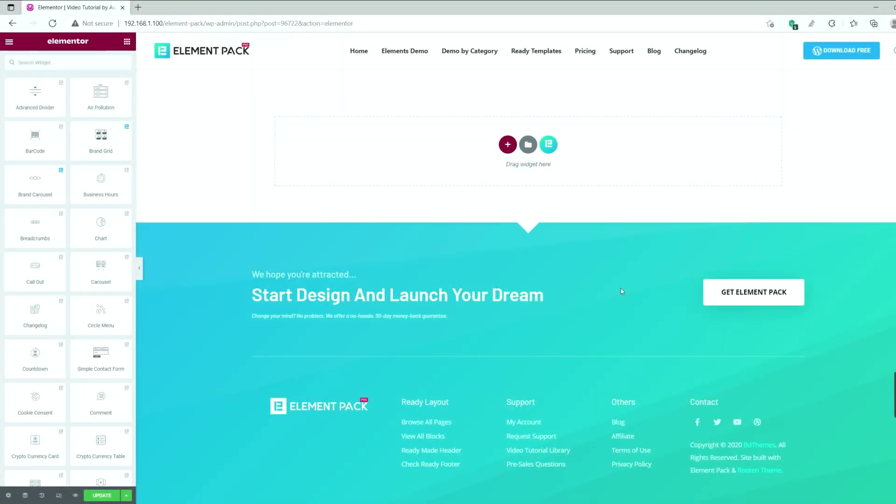
{"action": "left_click_drag", "start_coordinate": [101, 136], "coordinate": [473, 291]}
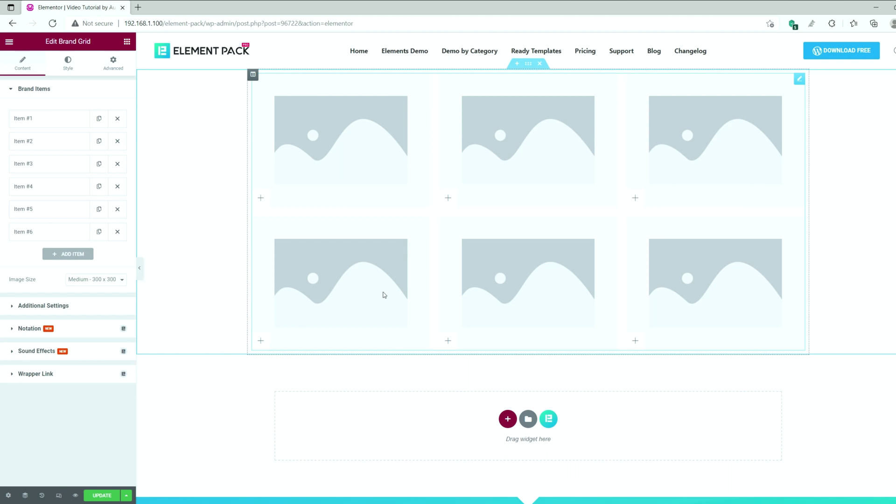
{"action": "mouse_move", "coordinate": [262, 196]}
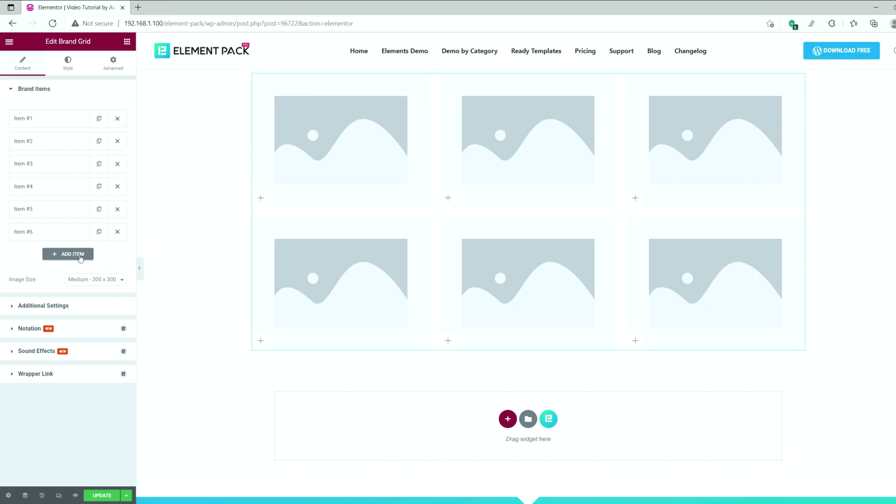
Give Item #1 the PhysioWorks logo 01.png from the Media Library.
{"action": "left_click", "coordinate": [44, 122]}
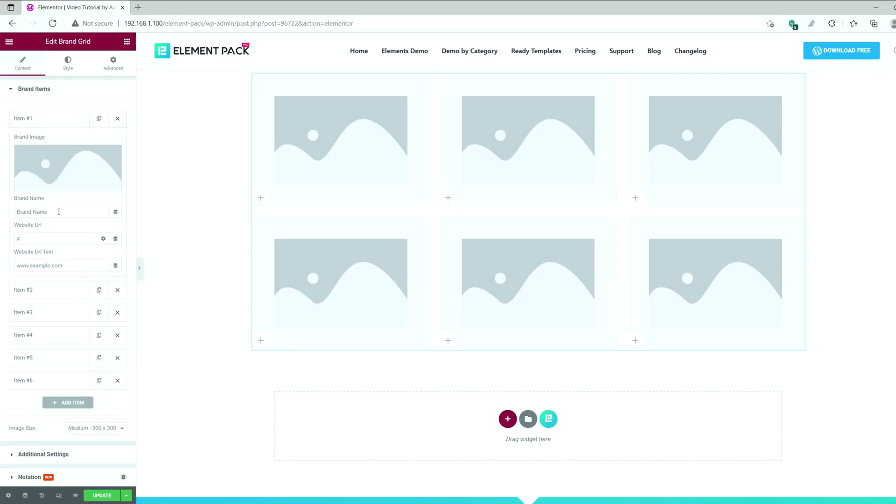
{"action": "left_click_drag", "start_coordinate": [58, 211], "coordinate": [7, 214]}
{"action": "left_click", "coordinate": [49, 239]}
{"action": "left_click", "coordinate": [62, 264]}
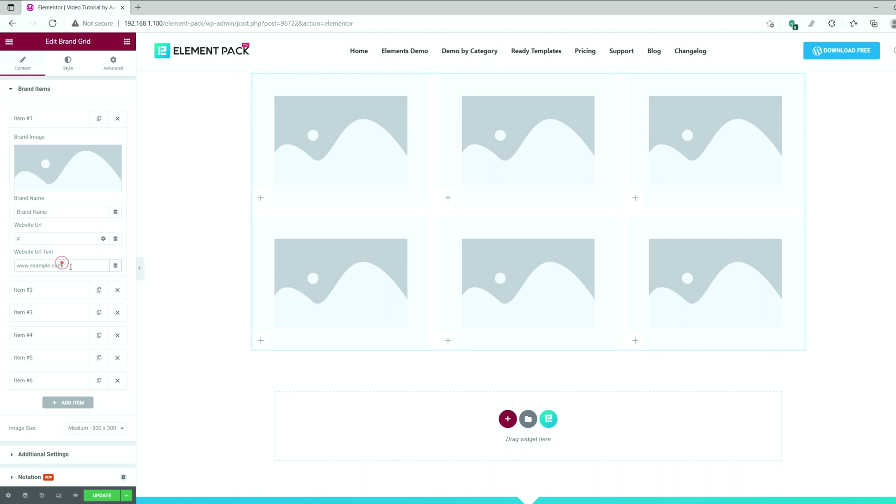
{"action": "triple_click", "coordinate": [65, 265]}
{"action": "key", "text": "End"}
{"action": "left_click", "coordinate": [65, 168]}
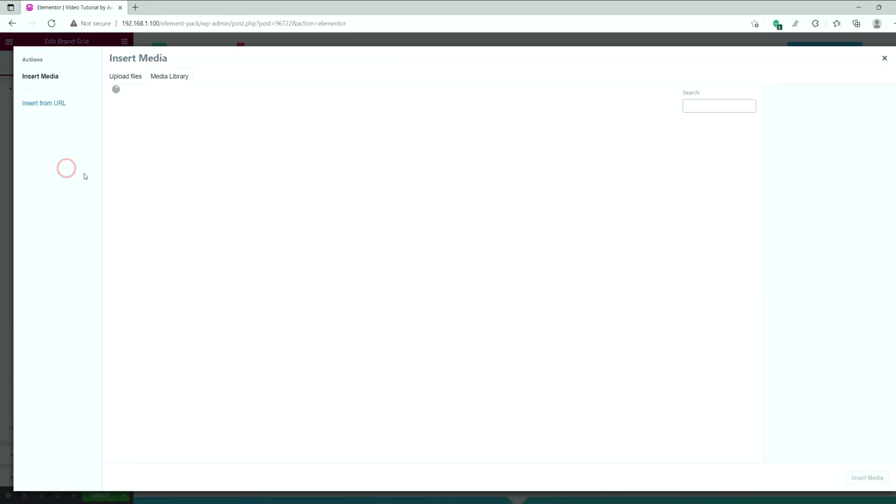
{"action": "left_click", "coordinate": [333, 297]}
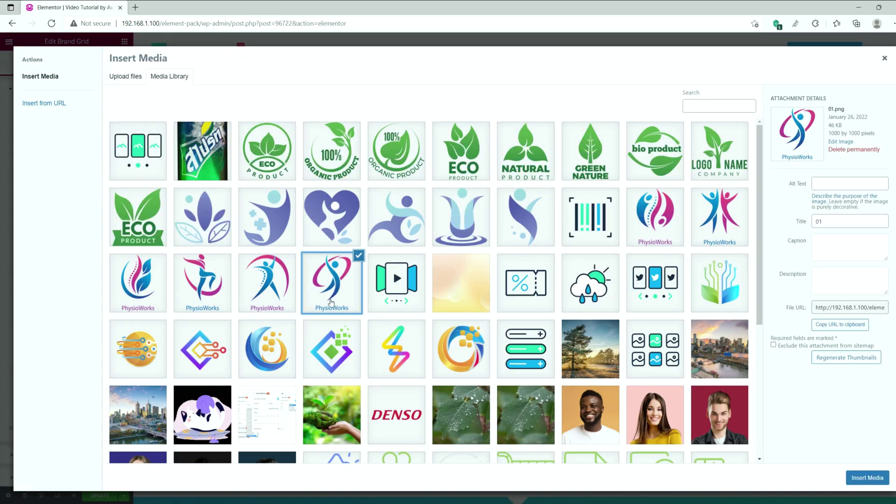
{"action": "left_click", "coordinate": [857, 480]}
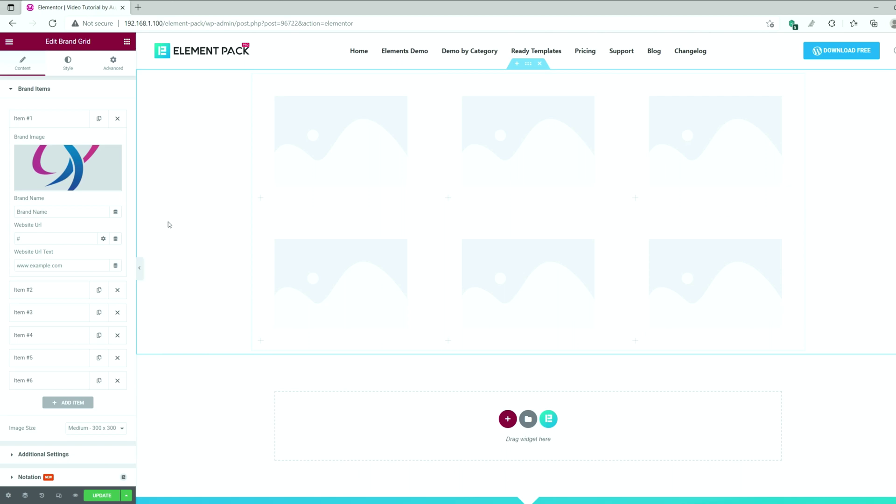
{"action": "left_click", "coordinate": [71, 210]}
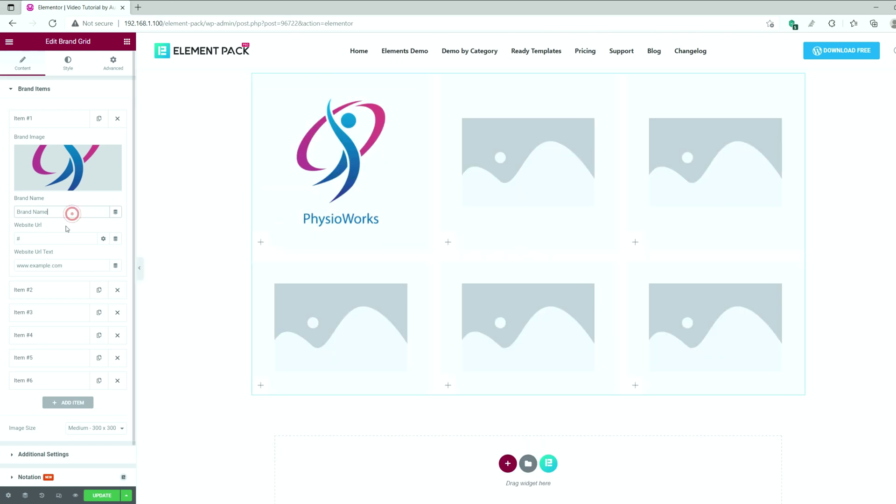
Fill Items #2 and #3 with PhysioWorks logos, starting with 02.png.
{"action": "left_click", "coordinate": [61, 290]}
{"action": "left_click", "coordinate": [67, 189]}
{"action": "left_click", "coordinate": [270, 287]}
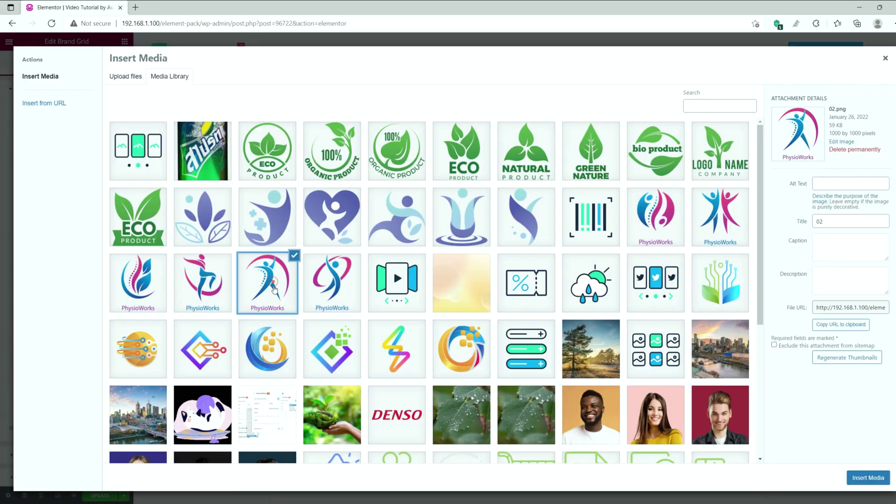
{"action": "left_click", "coordinate": [867, 478]}
{"action": "left_click", "coordinate": [46, 164]}
{"action": "left_click", "coordinate": [53, 213]}
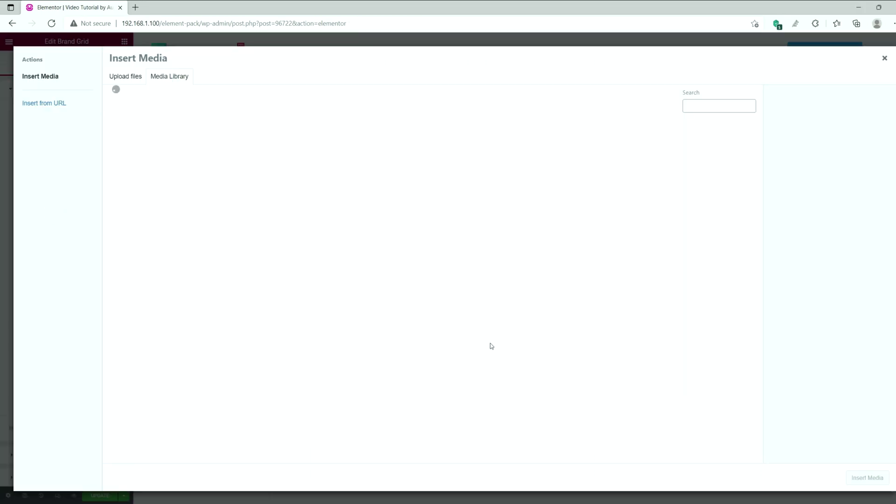
{"action": "left_click", "coordinate": [204, 280]}
{"action": "left_click", "coordinate": [866, 477]}
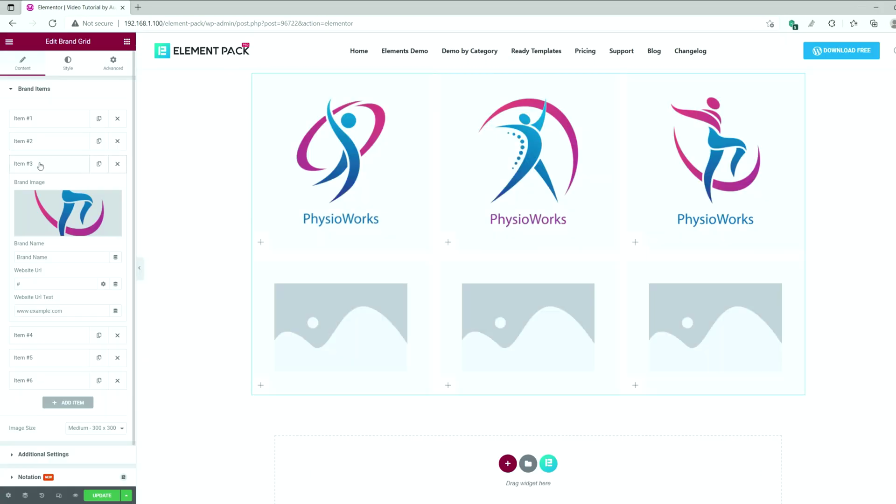
Fill Items #4 and #5 with PhysioWorks logos, including 05.png.
{"action": "left_click", "coordinate": [40, 335]}
{"action": "left_click", "coordinate": [88, 231]}
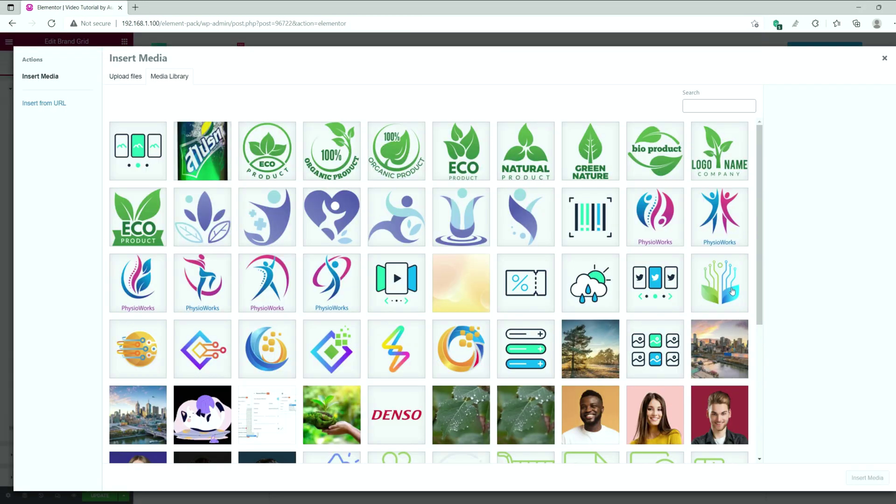
{"action": "left_click", "coordinate": [138, 283]}
{"action": "left_click", "coordinate": [867, 478]}
{"action": "left_click", "coordinate": [41, 186]}
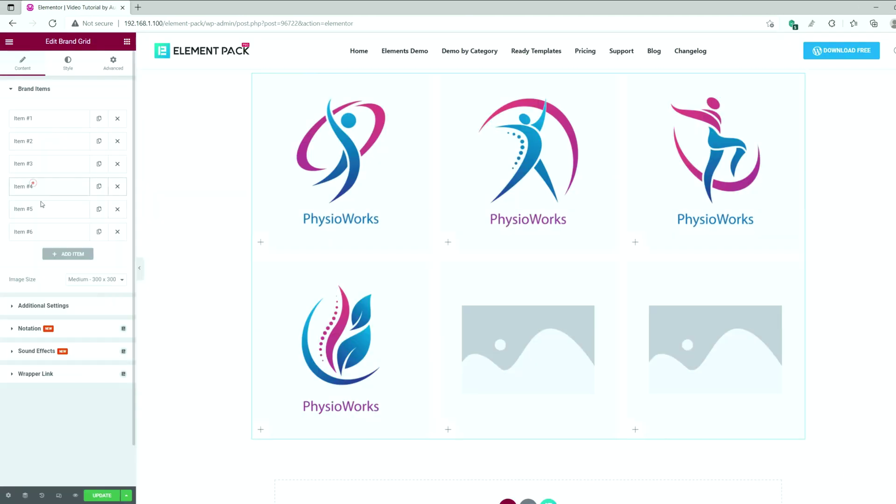
{"action": "left_click", "coordinate": [41, 209]}
{"action": "left_click", "coordinate": [67, 247]}
{"action": "left_click", "coordinate": [719, 217]}
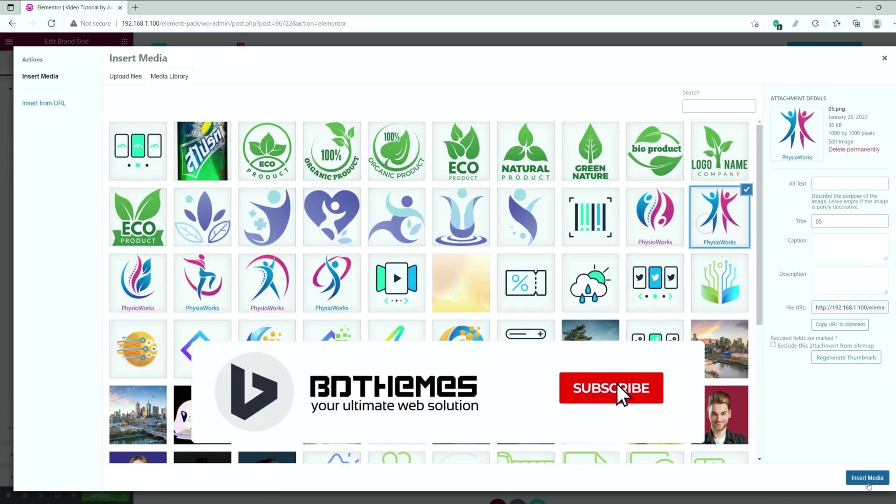
{"action": "left_click", "coordinate": [867, 477]}
Insert a PhysioWorks logo into Item #6 and collapse it.
{"action": "left_click", "coordinate": [40, 232]}
{"action": "left_click", "coordinate": [53, 269]}
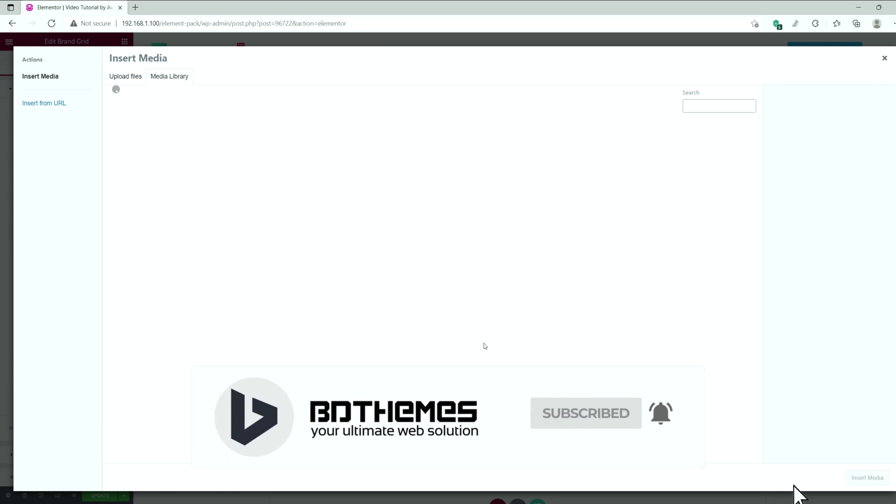
{"action": "left_click", "coordinate": [393, 270]}
{"action": "left_click", "coordinate": [867, 478]}
{"action": "left_click", "coordinate": [40, 231]}
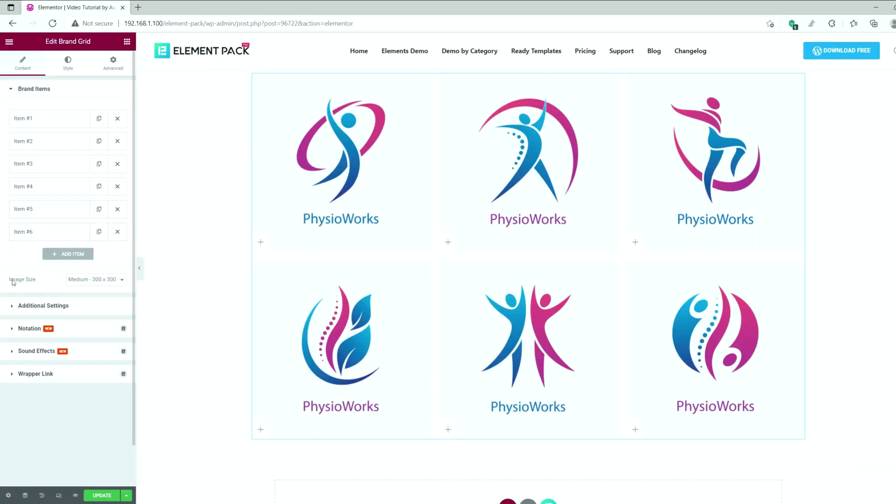
Set Image Size to Medium Large - 768 x 0 and expand Additional Settings.
{"action": "left_click", "coordinate": [91, 280]}
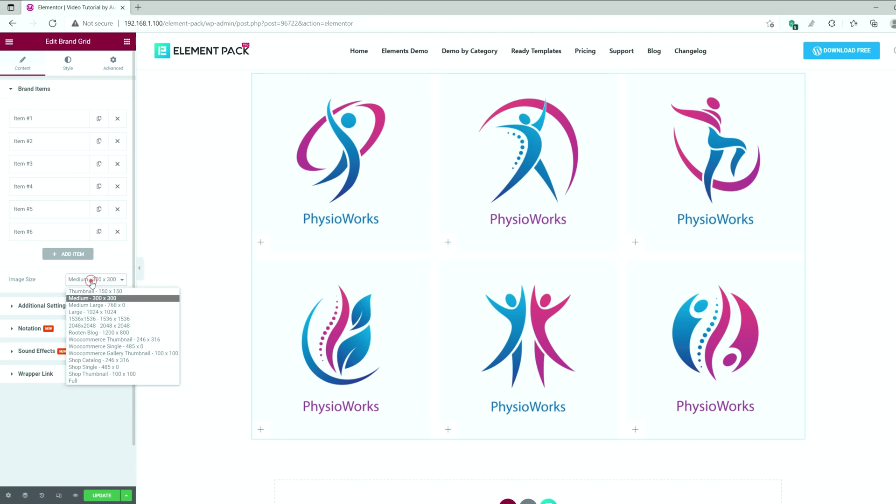
{"action": "left_click", "coordinate": [98, 305]}
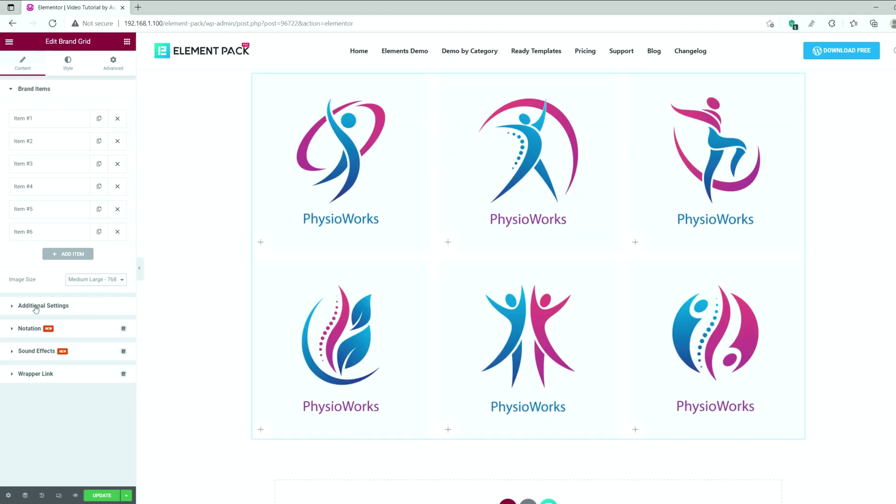
{"action": "left_click", "coordinate": [35, 306]}
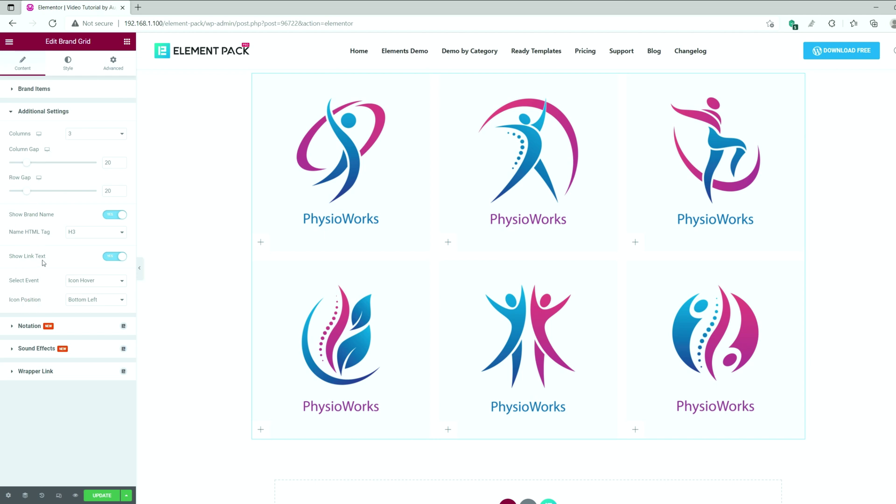
Try four columns, revert to three, and set the column and row gaps to 30.
{"action": "left_click", "coordinate": [92, 137]}
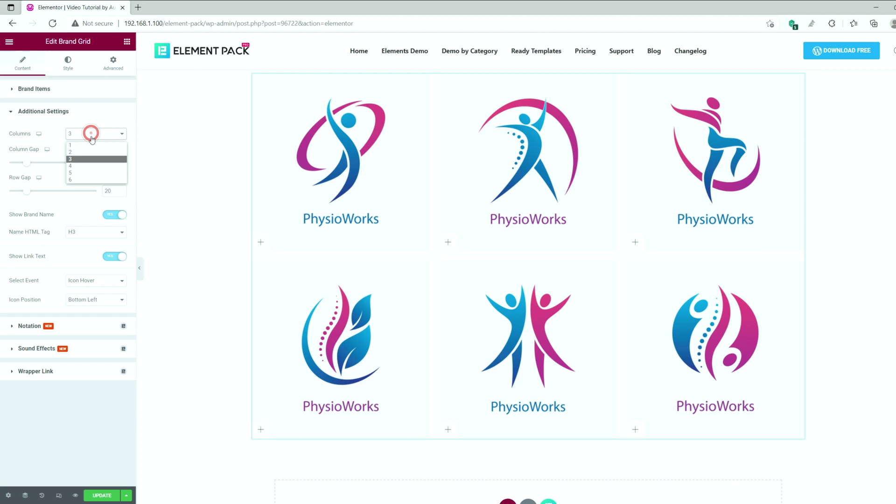
{"action": "left_click", "coordinate": [85, 167]}
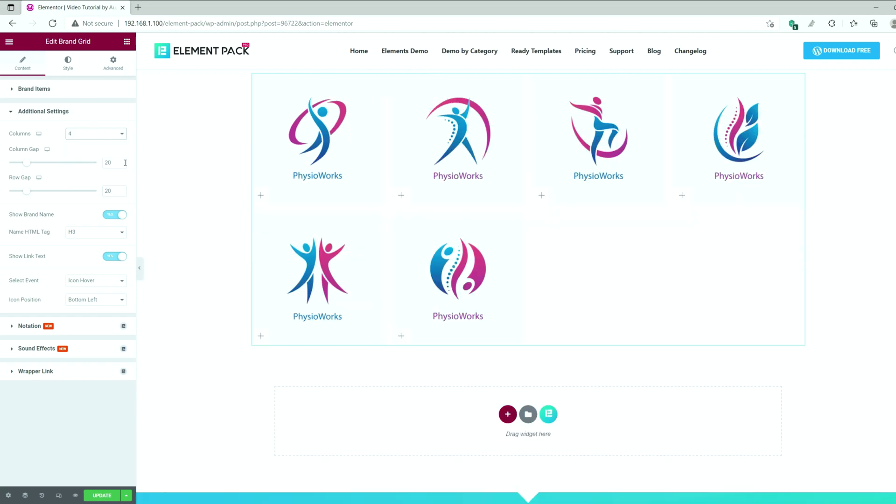
{"action": "left_click", "coordinate": [82, 135]}
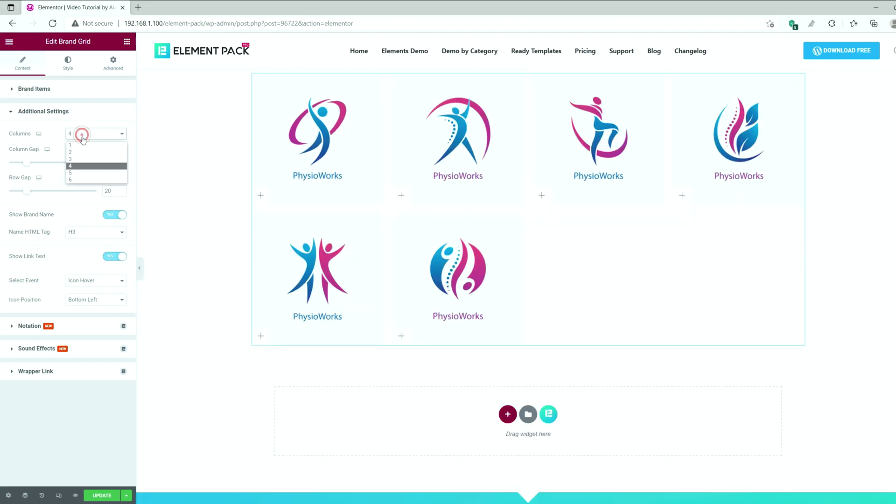
{"action": "left_click", "coordinate": [83, 162]}
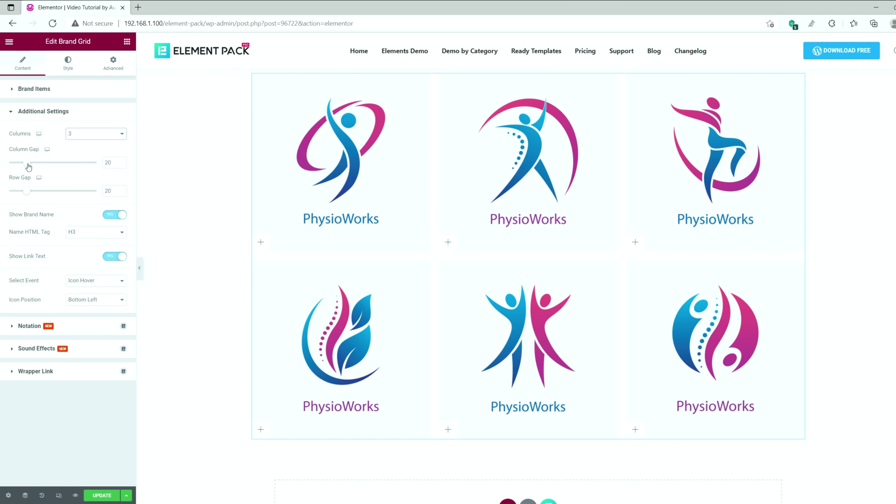
{"action": "left_click_drag", "start_coordinate": [29, 167], "coordinate": [36, 195]}
{"action": "left_click", "coordinate": [121, 164]}
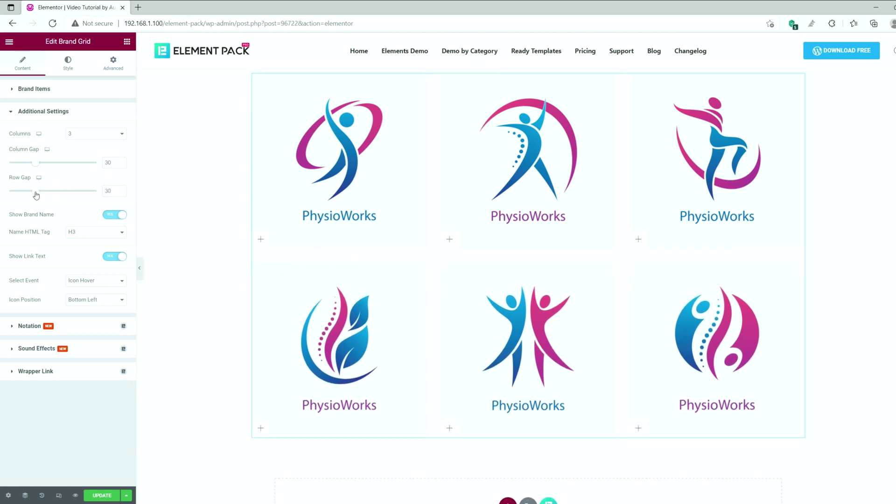
Toggle brand names and link text off and on, leaving Show Link Text set to YES.
{"action": "left_click", "coordinate": [119, 215]}
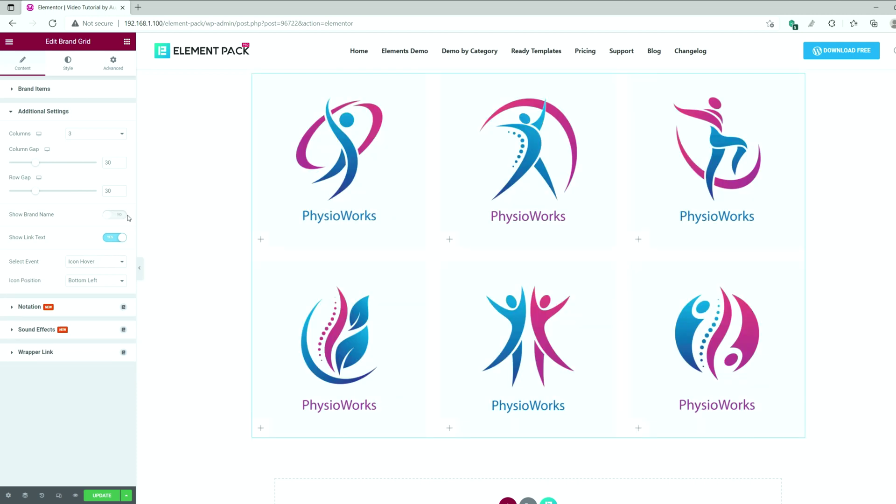
{"action": "mouse_move", "coordinate": [331, 172]}
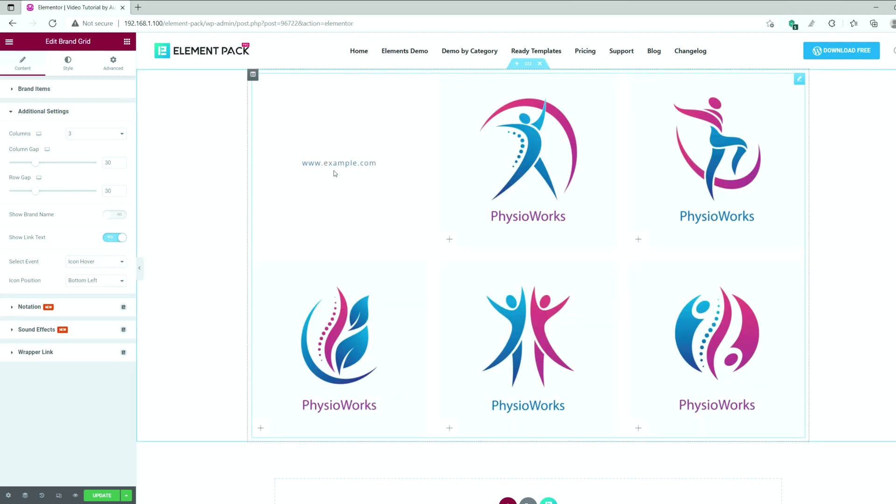
{"action": "left_click", "coordinate": [112, 215]}
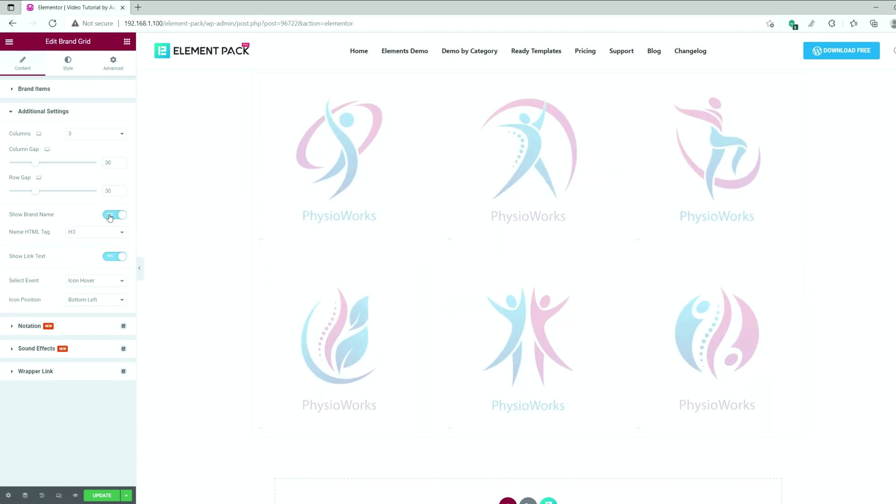
{"action": "mouse_move", "coordinate": [274, 232]}
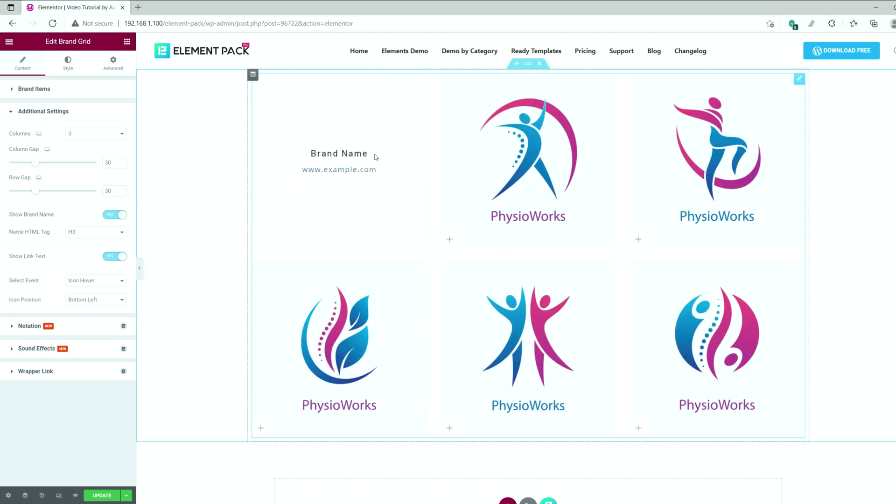
{"action": "left_click", "coordinate": [122, 258]}
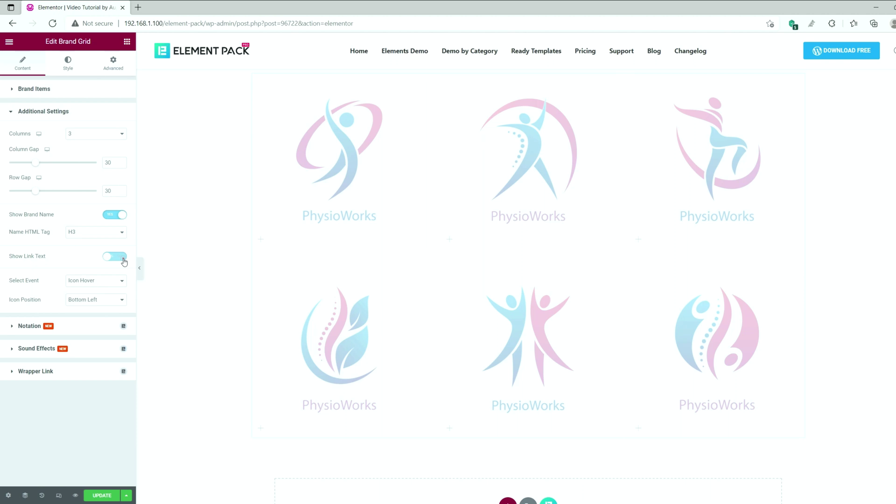
{"action": "mouse_move", "coordinate": [255, 239]}
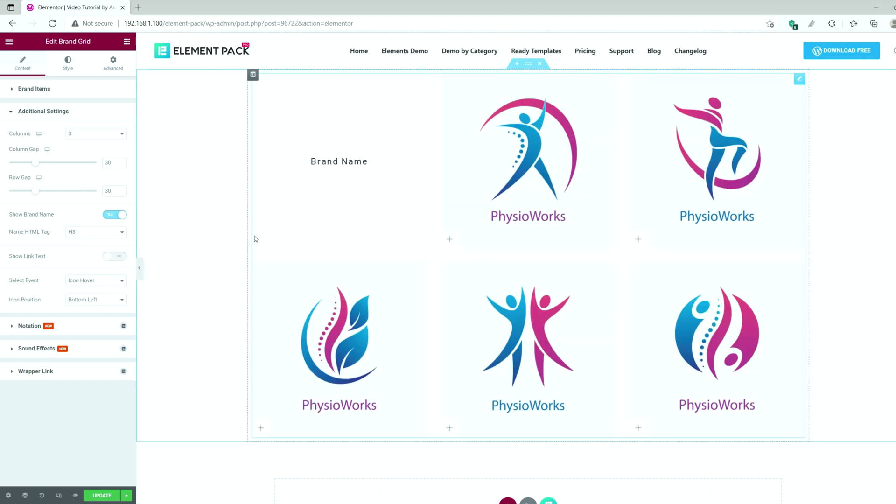
{"action": "left_click", "coordinate": [117, 257]}
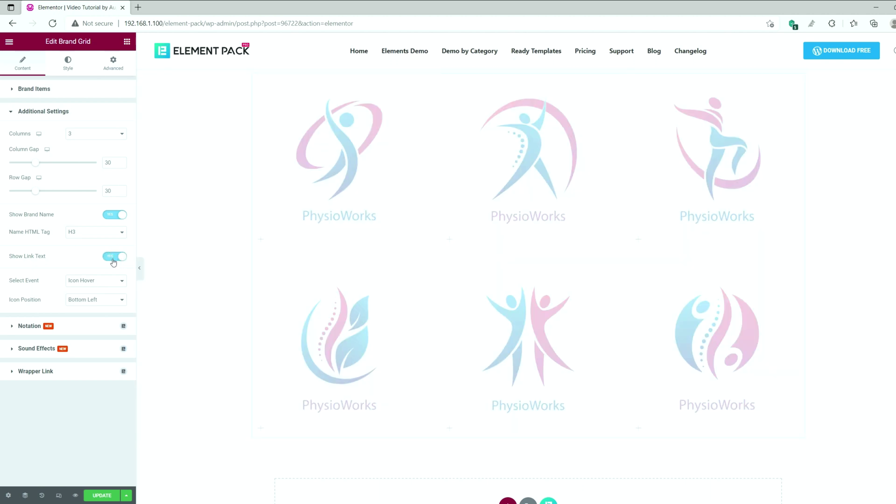
{"action": "mouse_move", "coordinate": [288, 226]}
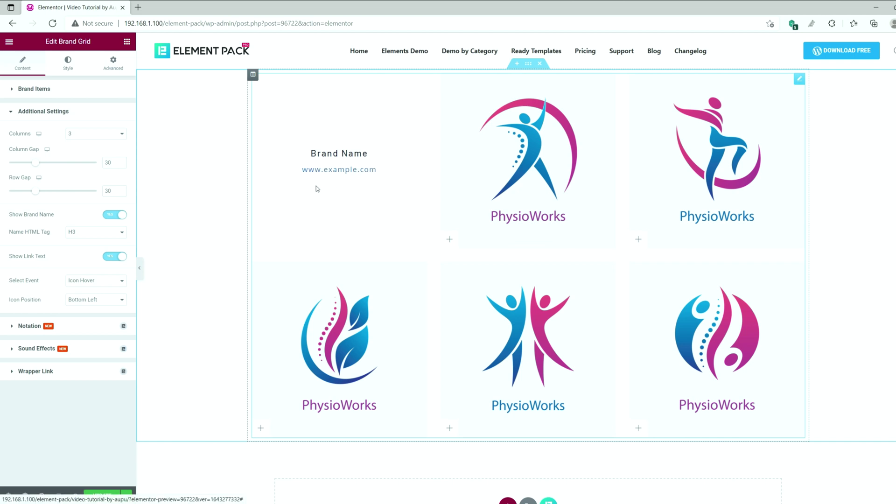
{"action": "left_click", "coordinate": [94, 282]}
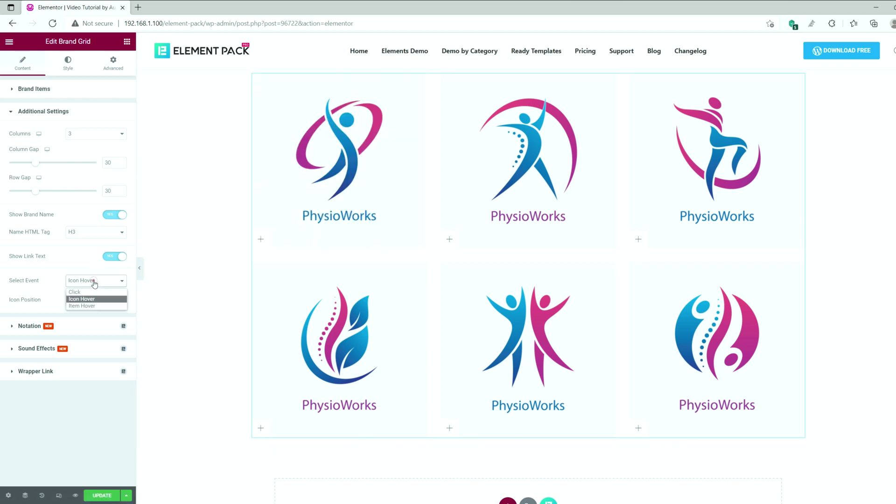
{"action": "left_click", "coordinate": [95, 307]}
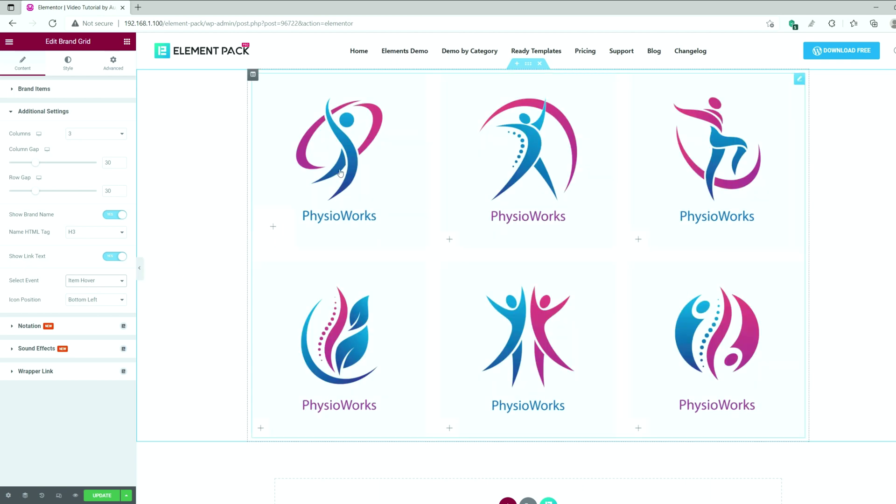
{"action": "mouse_move", "coordinate": [342, 171]}
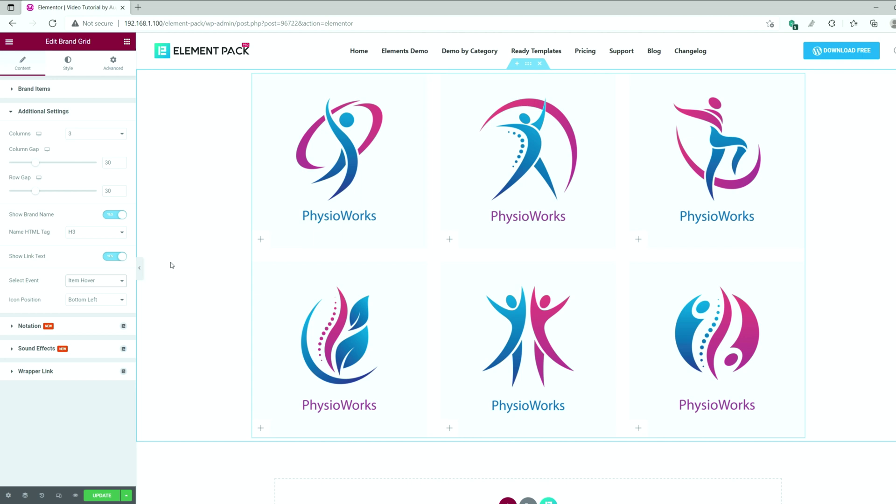
{"action": "left_click", "coordinate": [86, 280]}
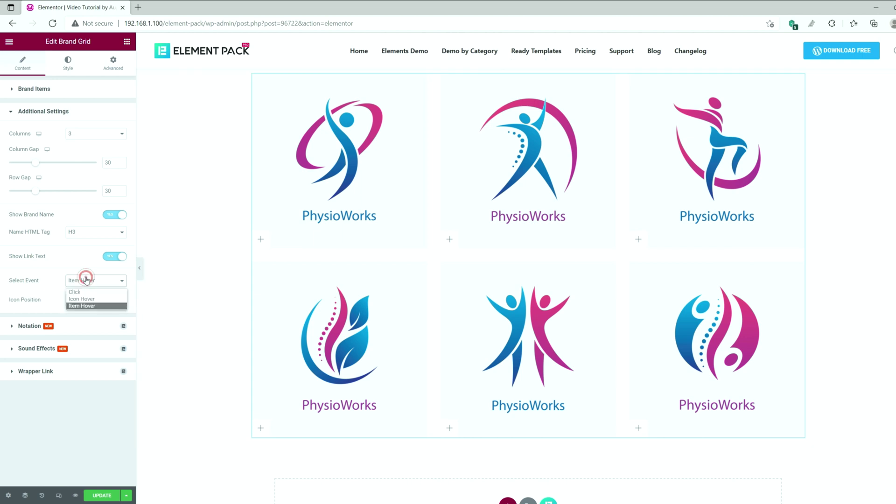
{"action": "left_click", "coordinate": [87, 299]}
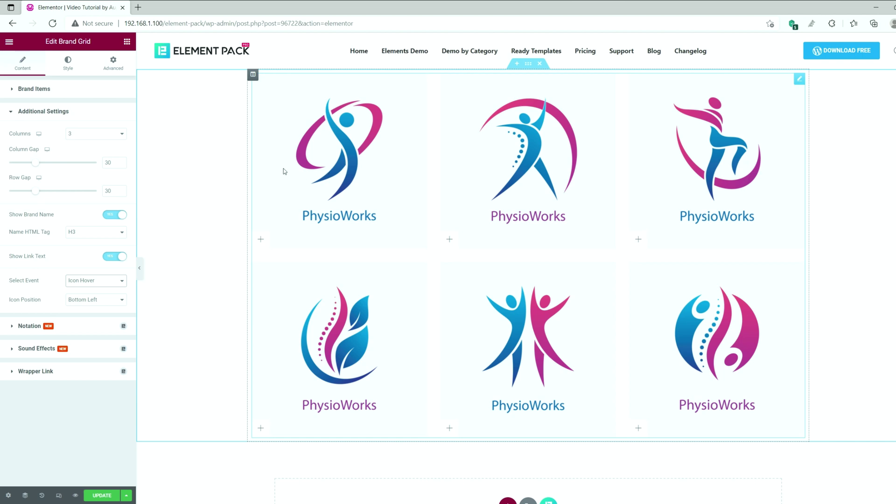
{"action": "mouse_move", "coordinate": [262, 241]}
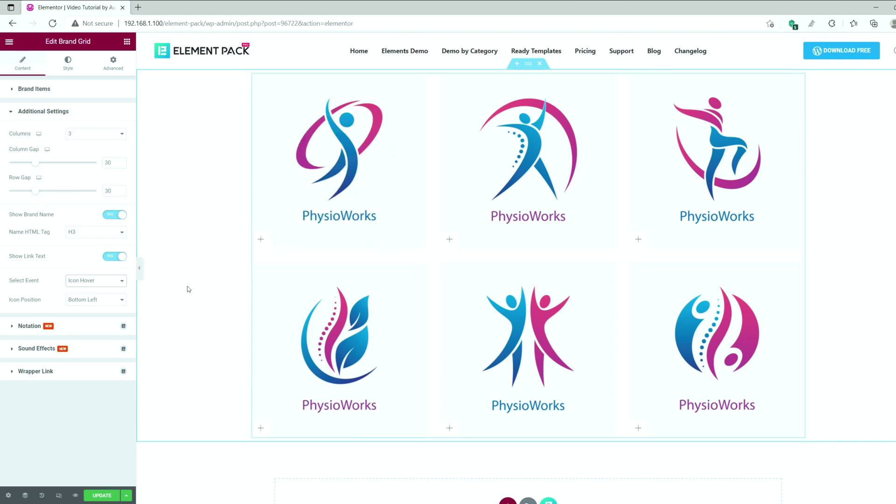
{"action": "left_click", "coordinate": [97, 301]}
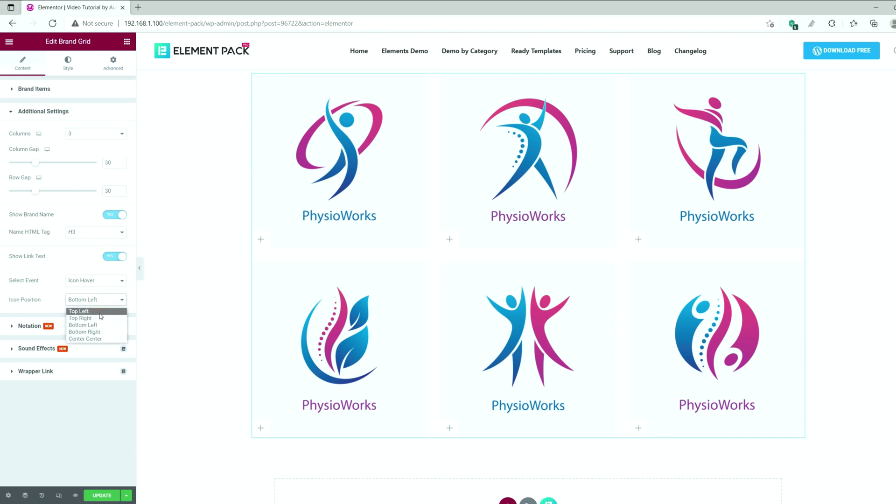
{"action": "left_click", "coordinate": [100, 313]}
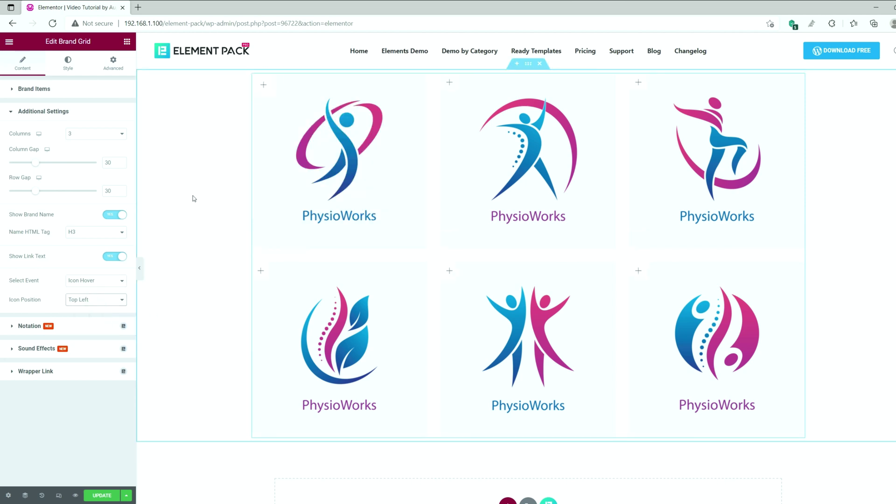
{"action": "left_click", "coordinate": [80, 302]}
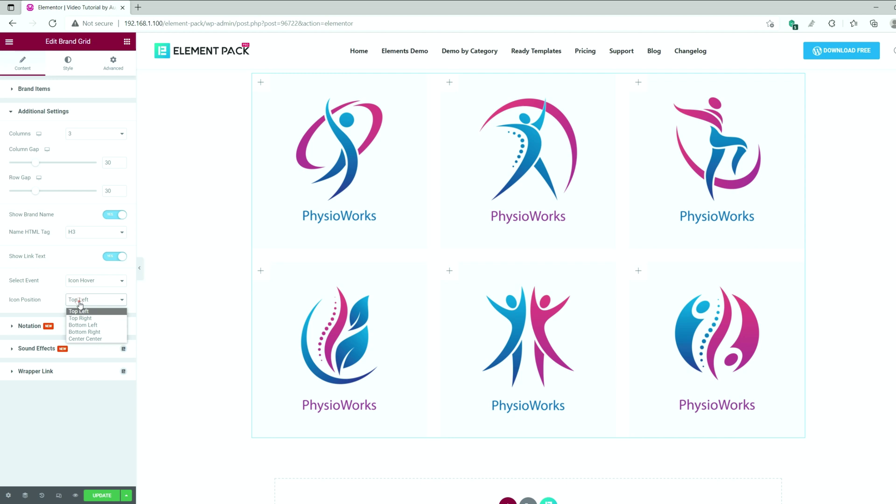
{"action": "left_click", "coordinate": [83, 325]}
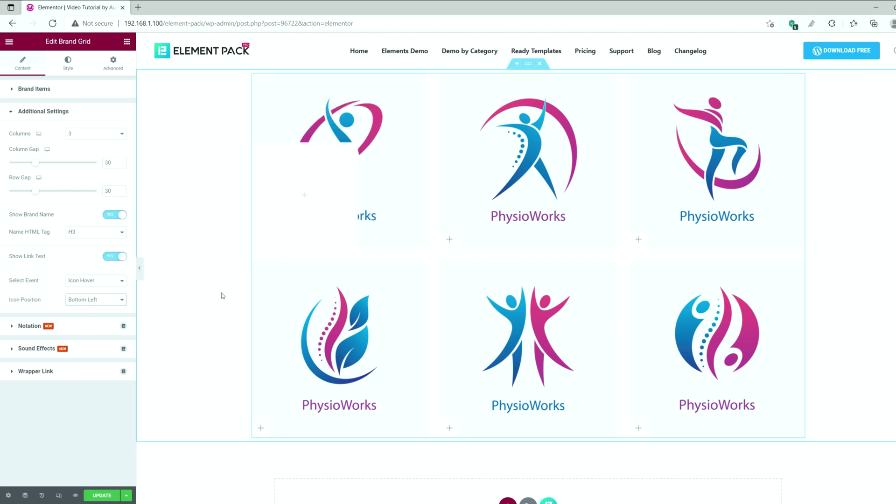
Collapse Additional Settings and bring up the Style tab's item options.
{"action": "left_click", "coordinate": [51, 114]}
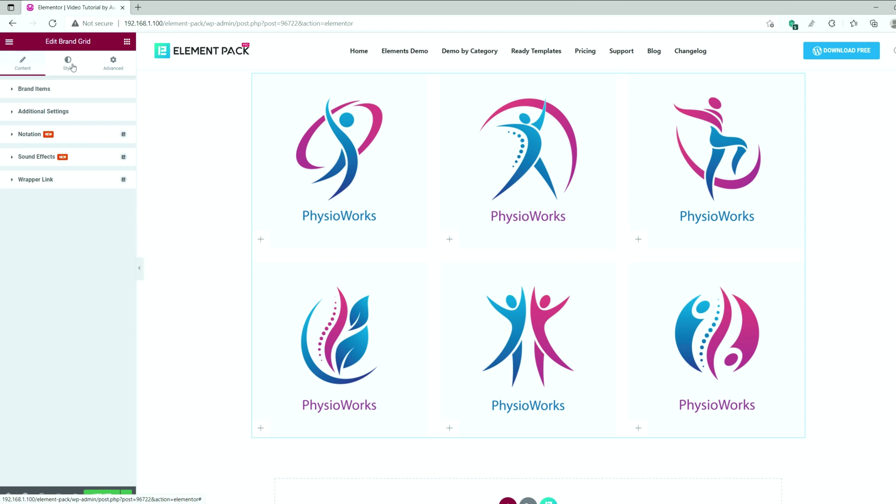
{"action": "left_click", "coordinate": [73, 68]}
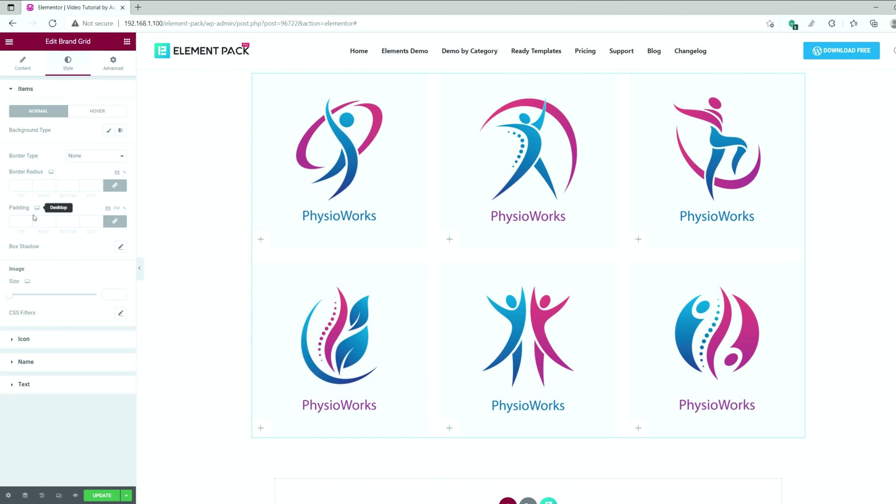
{"action": "left_click", "coordinate": [28, 272]}
Set the items' background type to Classic with colour #FFFFFF.
{"action": "left_click", "coordinate": [109, 133]}
{"action": "left_click", "coordinate": [109, 134]}
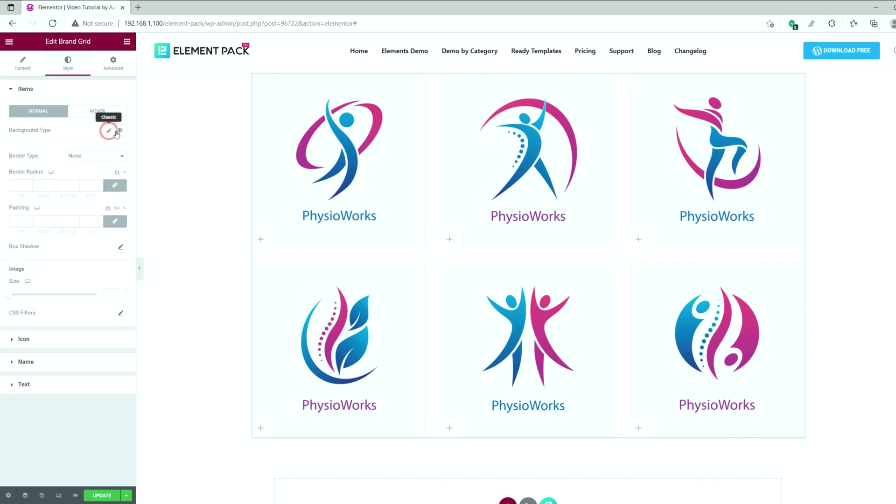
{"action": "left_click", "coordinate": [120, 133]}
{"action": "left_click", "coordinate": [120, 132]}
{"action": "left_click", "coordinate": [109, 131]}
{"action": "left_click", "coordinate": [122, 153]}
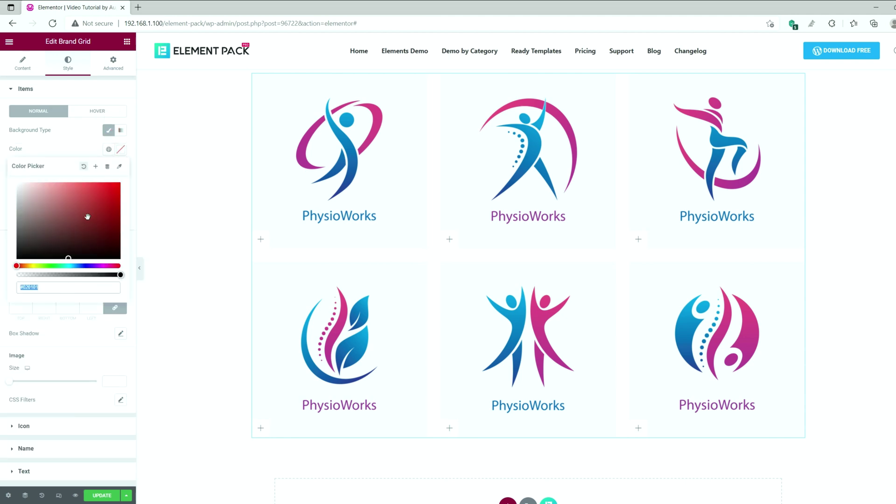
{"action": "left_click", "coordinate": [69, 144]}
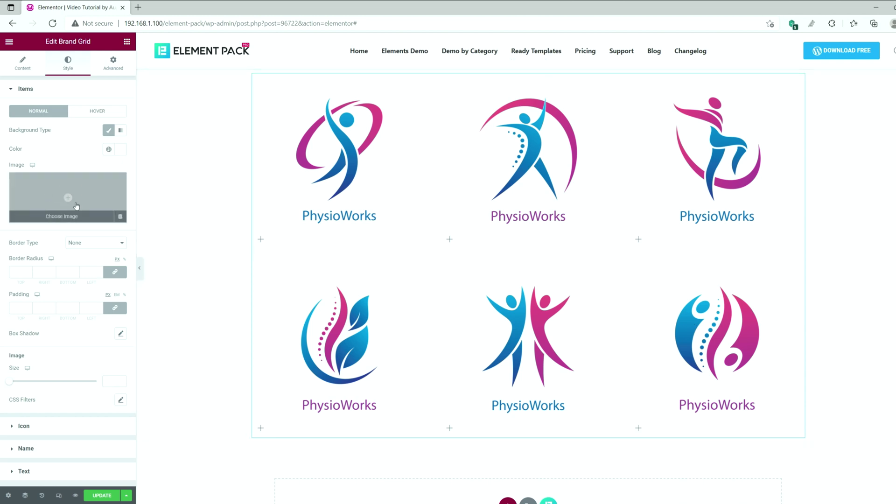
Give the items a 1px solid border in faint pink #E2418108.
{"action": "left_click", "coordinate": [88, 242]}
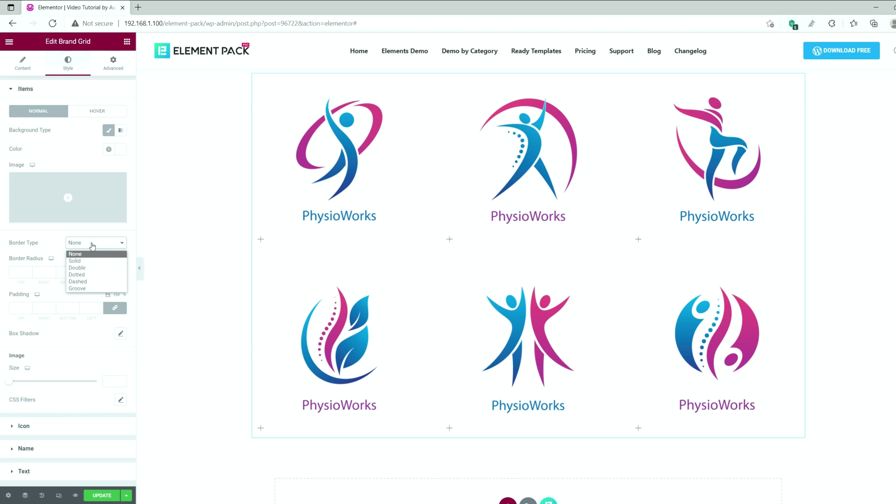
{"action": "left_click", "coordinate": [84, 258]}
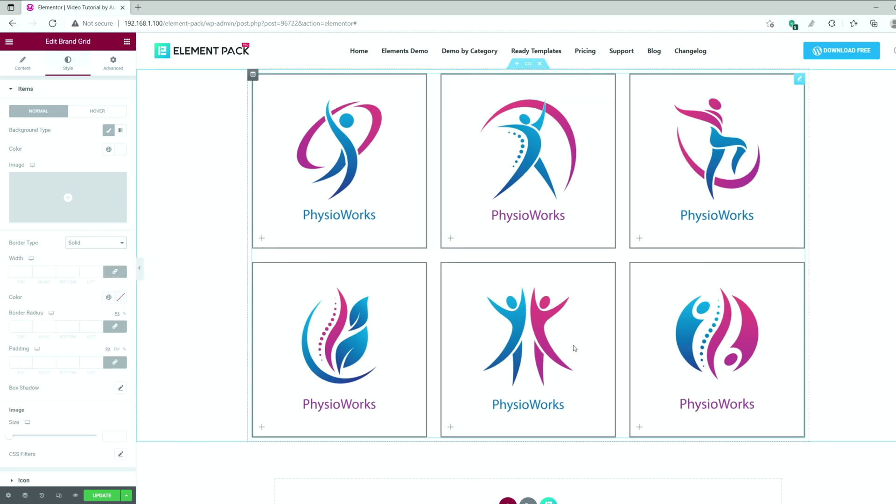
{"action": "left_click", "coordinate": [29, 271]}
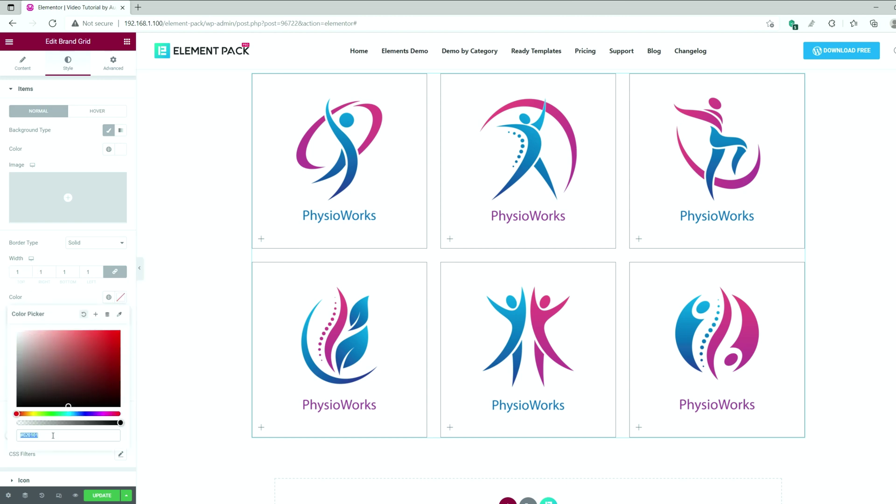
{"action": "type", "text": "#E2418108"}
{"action": "left_click", "coordinate": [120, 297]}
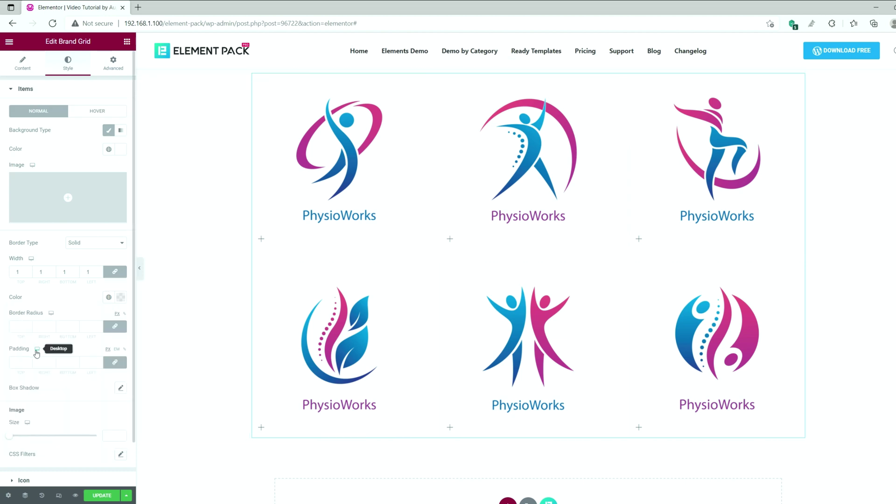
Set unlinked item padding to 80, 100, 80, 100.
{"action": "left_click", "coordinate": [119, 364]}
{"action": "left_click", "coordinate": [10, 362]}
{"action": "type", "text": "80"}
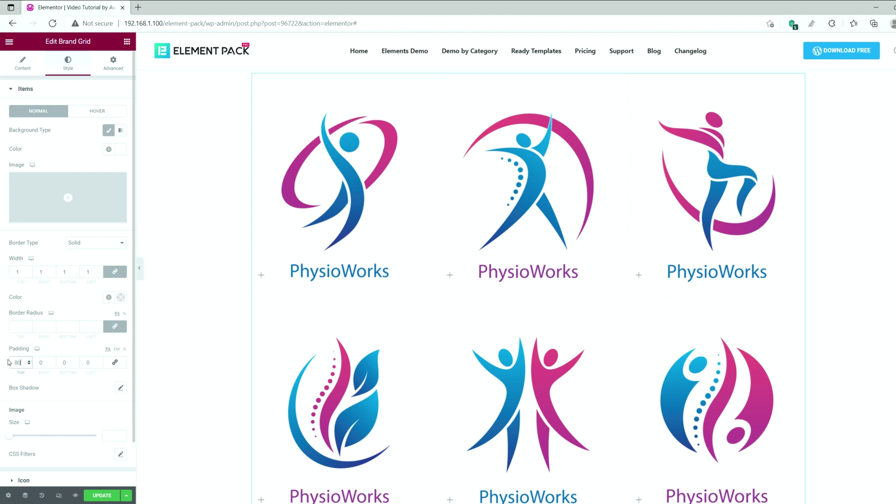
{"action": "left_click", "coordinate": [46, 362]}
{"action": "type", "text": "100"}
{"action": "left_click", "coordinate": [68, 363]}
{"action": "type", "text": "80"}
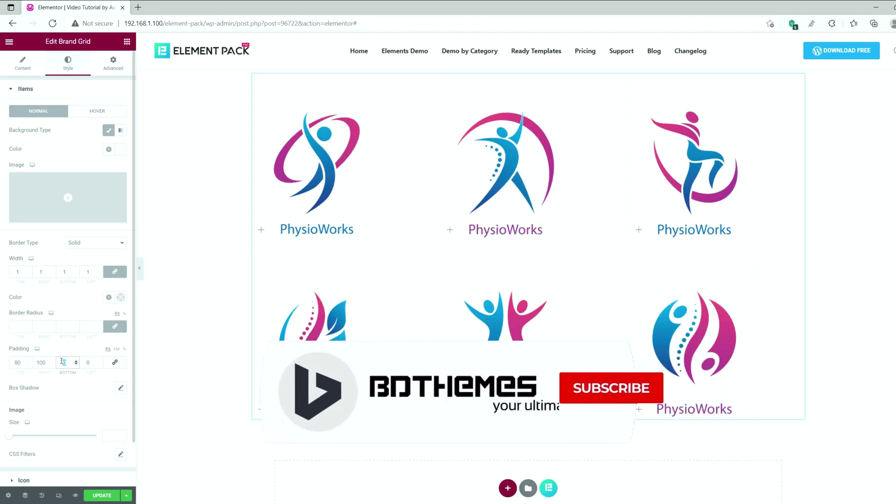
{"action": "left_click", "coordinate": [88, 363]}
{"action": "type", "text": "100"}
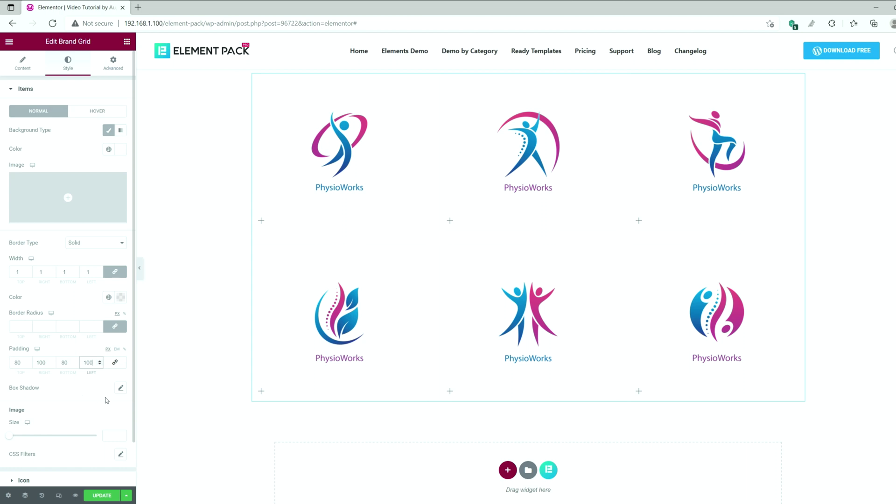
Add an rgba(226, 65, 129, 0.08) box shadow: horizontal 11, vertical 10, blur 33, spread -10.
{"action": "scroll", "coordinate": [120, 392], "scroll_direction": "down", "scroll_amount": 1}
{"action": "left_click", "coordinate": [121, 340]}
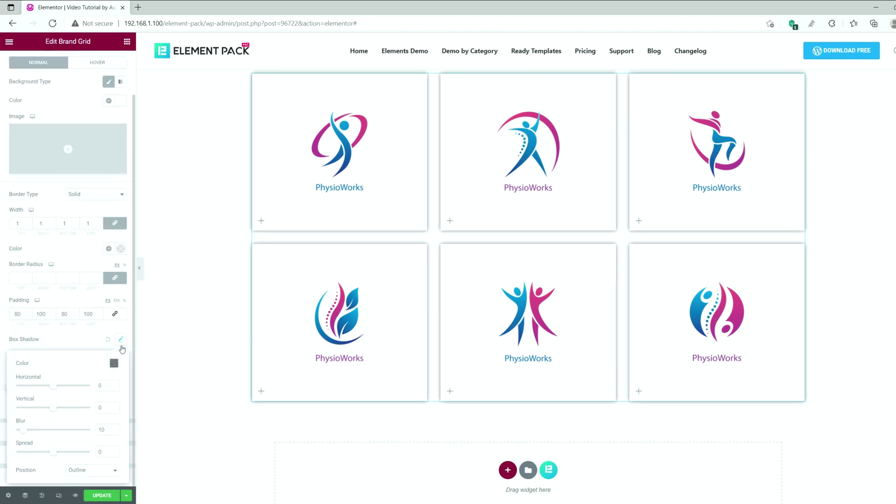
{"action": "left_click", "coordinate": [114, 363]}
{"action": "type", "text": "rgba(226, 65, 129, 0.08)"}
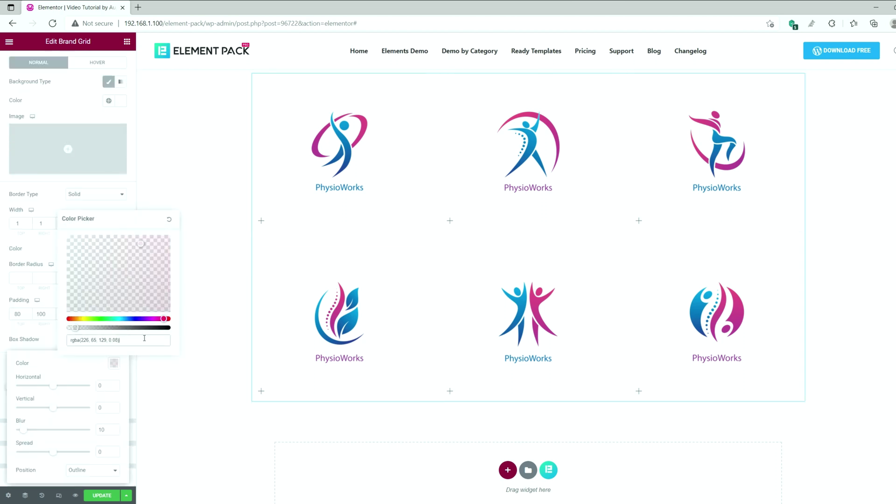
{"action": "left_click", "coordinate": [114, 363]}
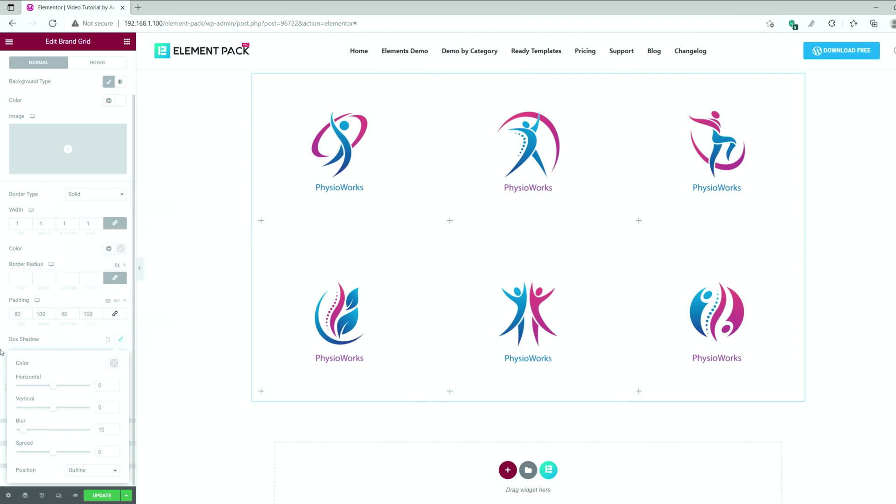
{"action": "left_click_drag", "start_coordinate": [55, 389], "coordinate": [73, 392]}
{"action": "left_click", "coordinate": [113, 384]}
{"action": "left_click_drag", "start_coordinate": [54, 411], "coordinate": [59, 410]}
{"action": "left_click", "coordinate": [92, 339]}
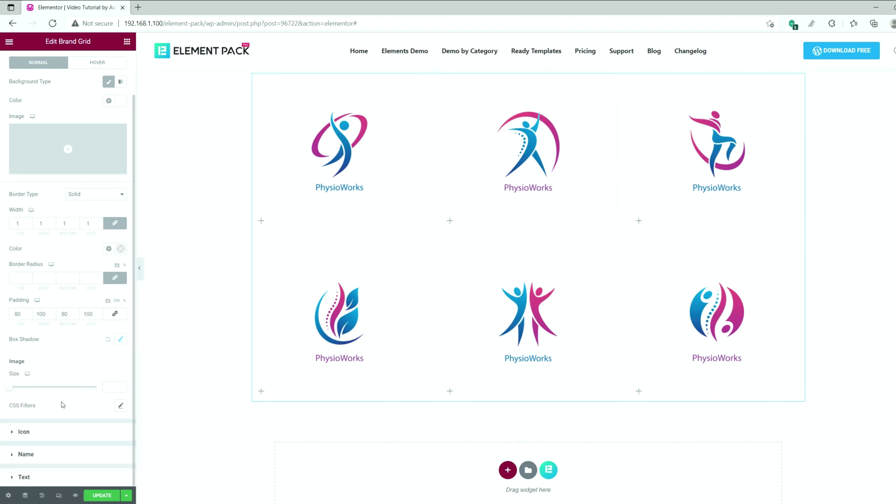
Give the icon a gradient background with first colour #53B7FF.
{"action": "left_click", "coordinate": [64, 433]}
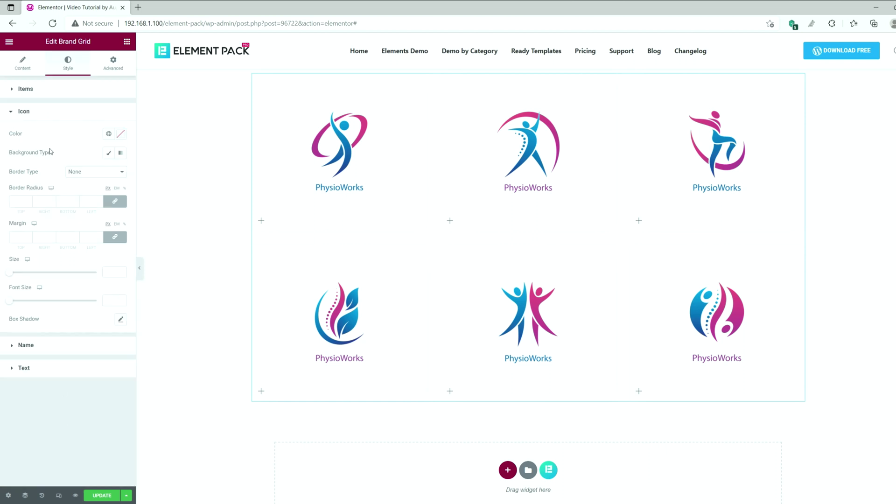
{"action": "left_click", "coordinate": [120, 134]}
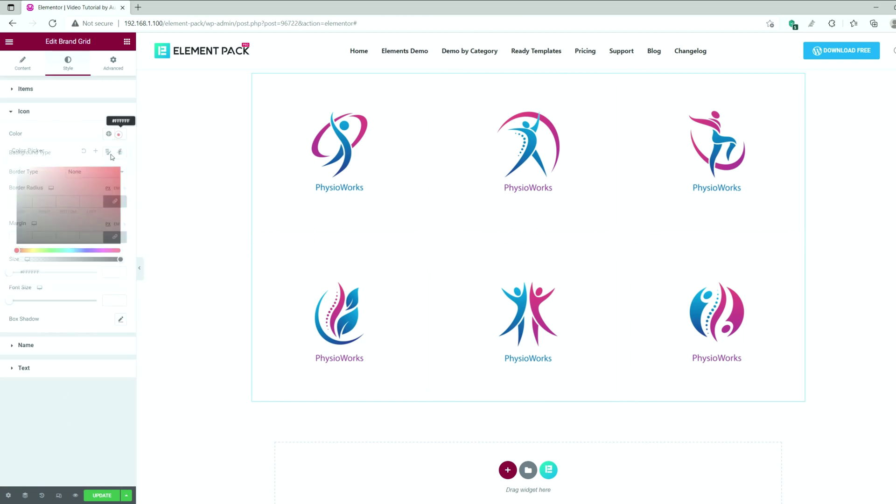
{"action": "left_click", "coordinate": [71, 132]}
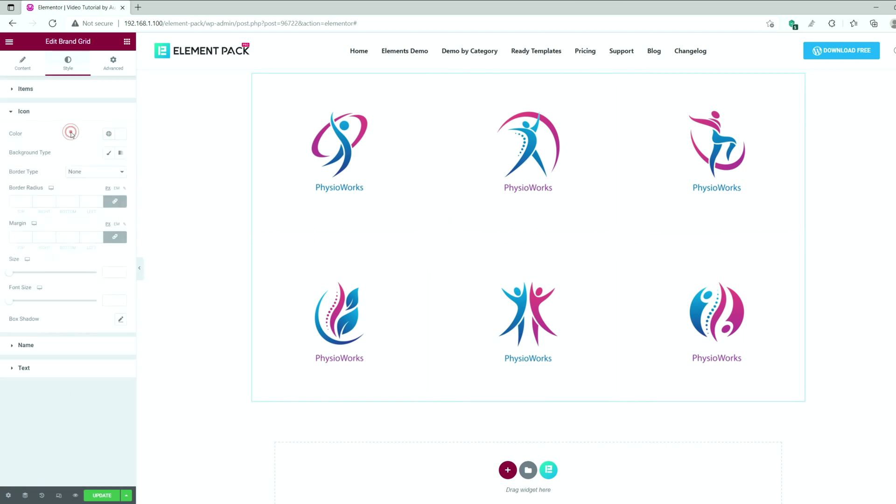
{"action": "left_click", "coordinate": [120, 153]}
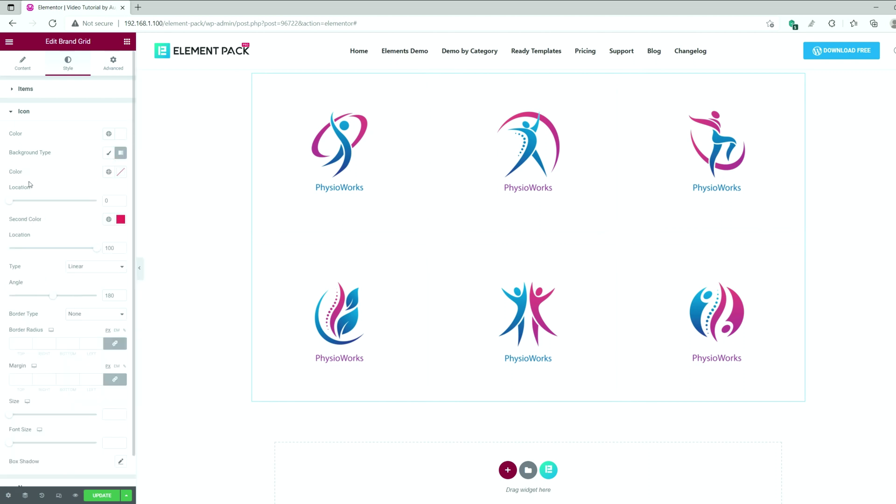
{"action": "left_click", "coordinate": [120, 172]}
{"action": "left_click", "coordinate": [70, 309]}
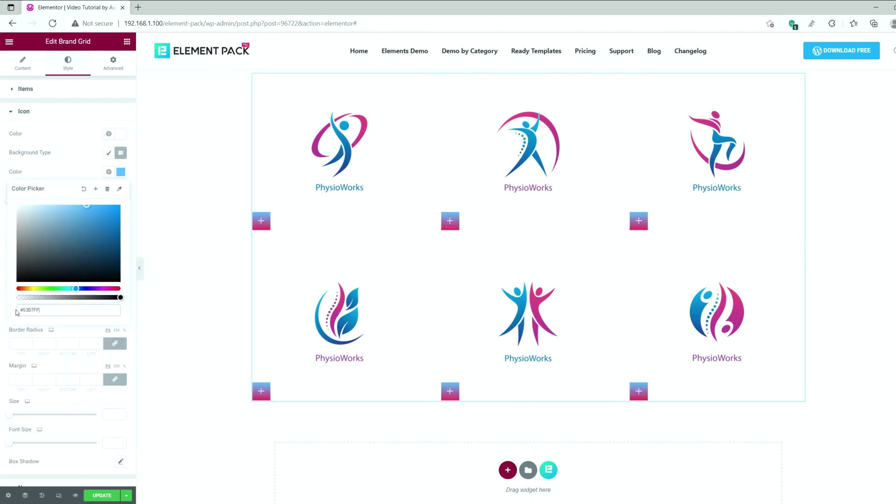
{"action": "left_click", "coordinate": [120, 173]}
Set the second gradient colour to pink with a linear 145° angle.
{"action": "left_click", "coordinate": [120, 220]}
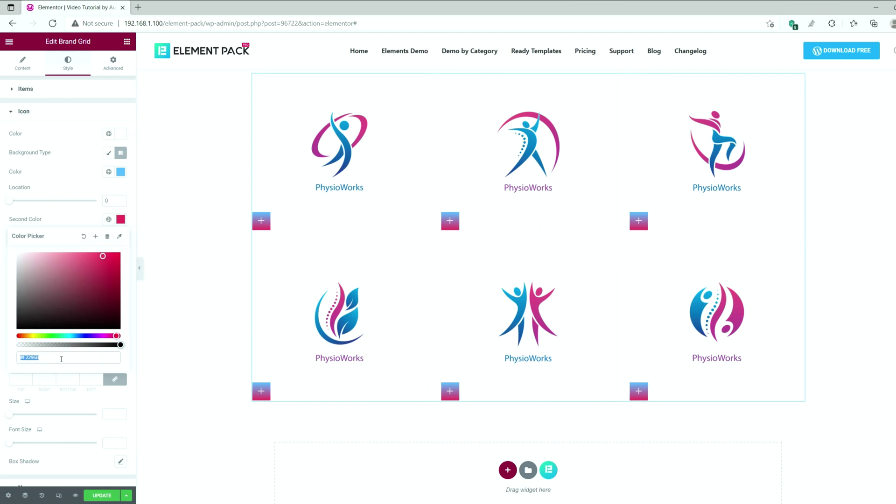
{"action": "left_click_drag", "start_coordinate": [60, 358], "coordinate": [12, 357]}
{"action": "key", "text": "ctrl+v"}
{"action": "left_click", "coordinate": [120, 219]}
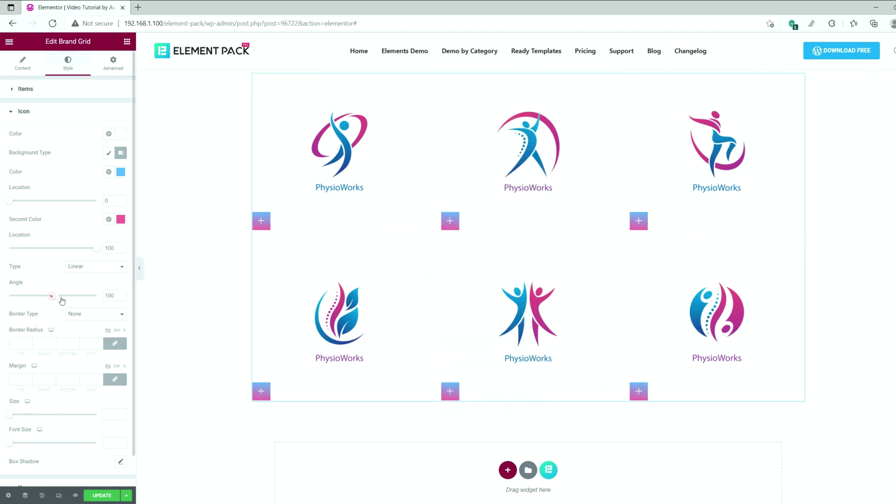
{"action": "mouse_move", "coordinate": [50, 295]}
{"action": "left_mouse_down"}
{"action": "mouse_move", "coordinate": [60, 295]}
{"action": "mouse_move", "coordinate": [43, 297]}
{"action": "left_mouse_up"}
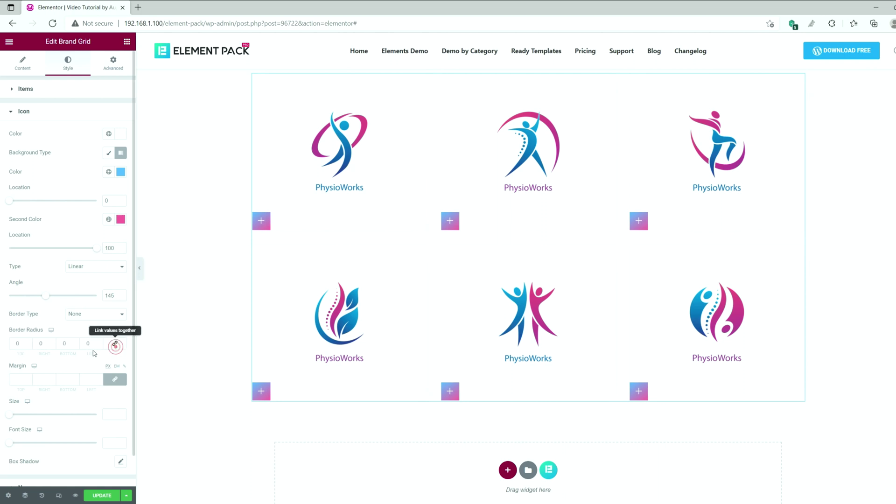
Set one icon corner radius to 20, button size 55 and icon size 20.
{"action": "left_click", "coordinate": [115, 343]}
{"action": "double_click", "coordinate": [38, 343]}
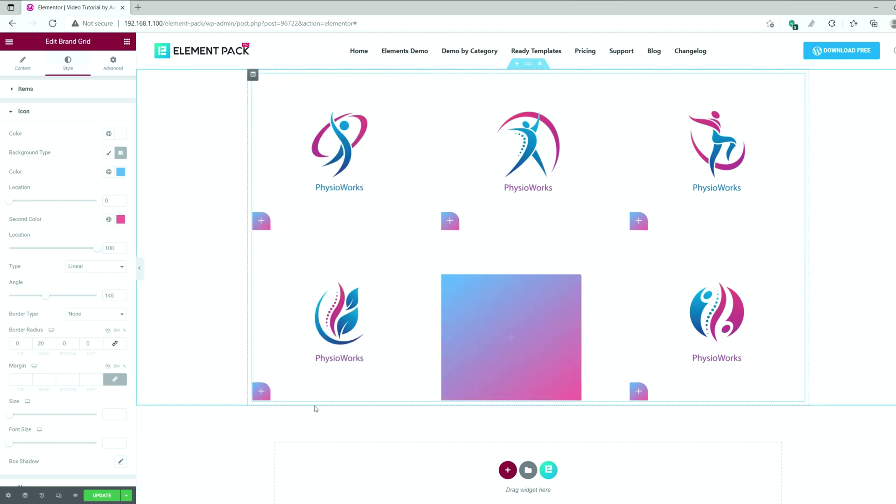
{"action": "scroll", "coordinate": [53, 363], "scroll_direction": "down", "scroll_amount": 1}
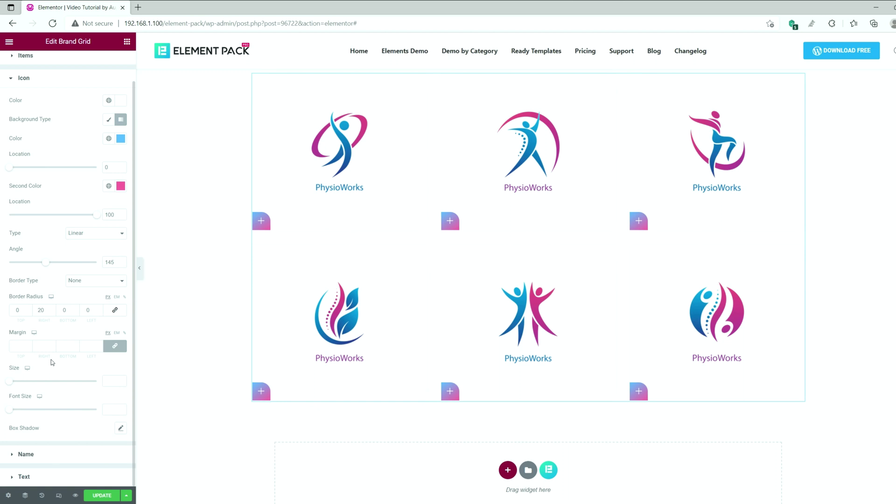
{"action": "left_click_drag", "start_coordinate": [9, 381], "coordinate": [55, 385]}
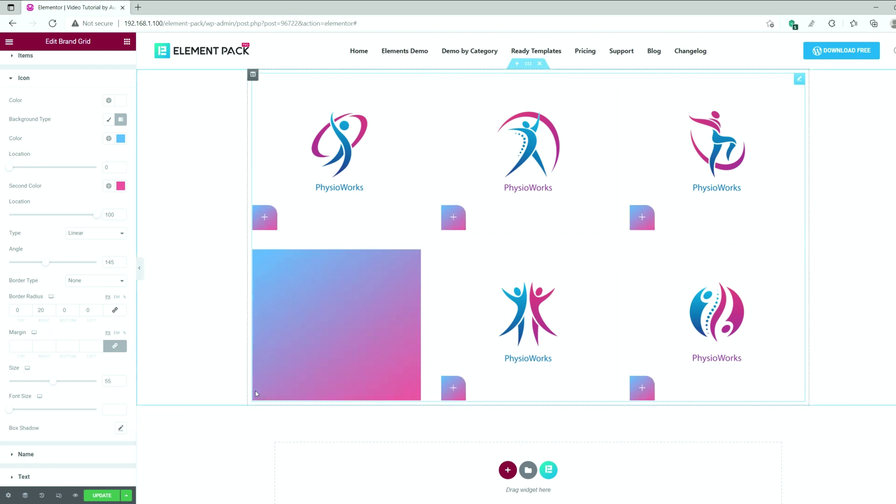
{"action": "mouse_move", "coordinate": [40, 411]}
{"action": "left_mouse_down"}
{"action": "mouse_move", "coordinate": [65, 411]}
{"action": "mouse_move", "coordinate": [16, 412]}
{"action": "mouse_move", "coordinate": [30, 412]}
{"action": "left_mouse_up"}
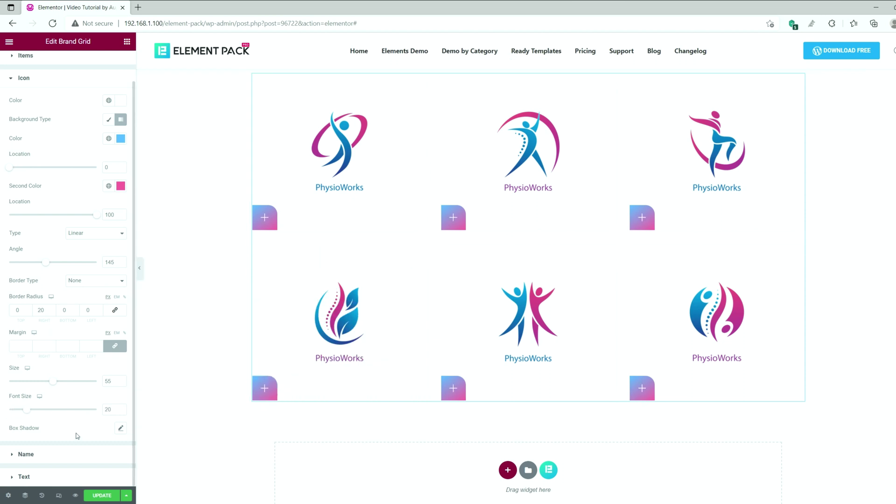
Give the icon buttons an rgba(3,0,1,0.49) shadow: 11, 10, blur 33, spread -10.
{"action": "left_click", "coordinate": [120, 429]}
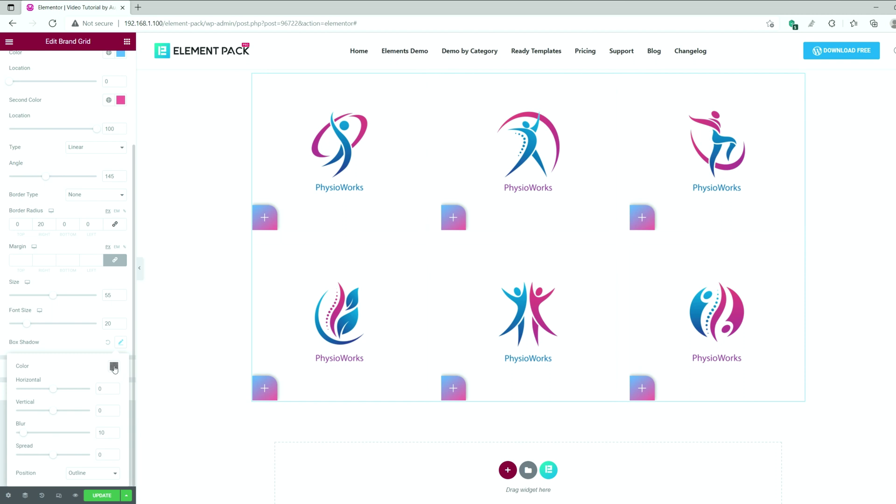
{"action": "left_click", "coordinate": [114, 367]}
{"action": "type", "text": "rgba(3, 0, 1, 0.49)"}
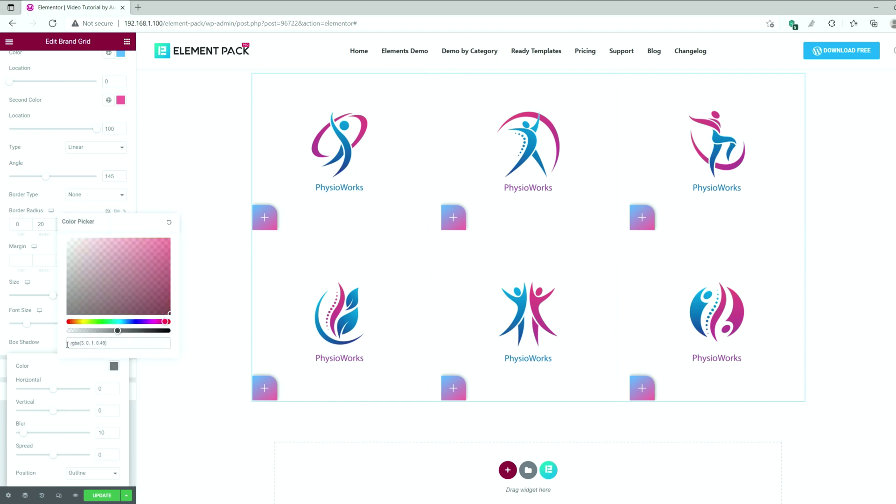
{"action": "left_click", "coordinate": [114, 367]}
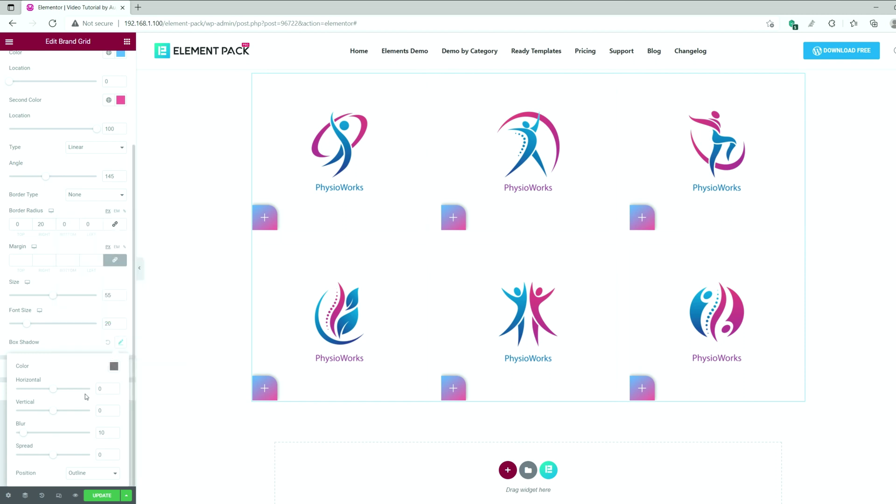
{"action": "left_click_drag", "start_coordinate": [53, 389], "coordinate": [57, 389]}
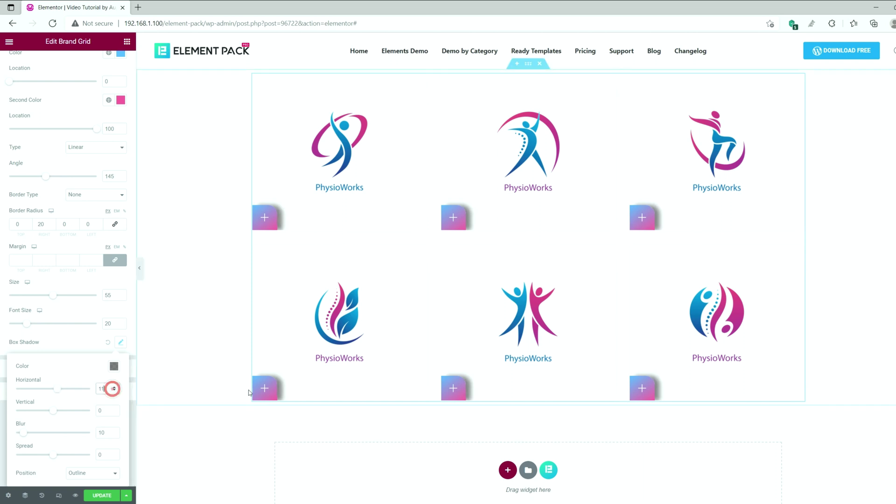
{"action": "left_click", "coordinate": [113, 408]}
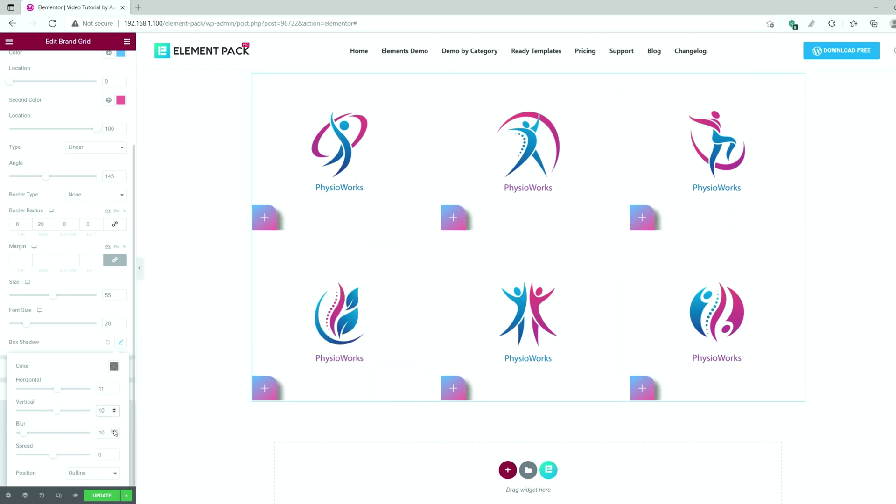
{"action": "left_click", "coordinate": [115, 431]}
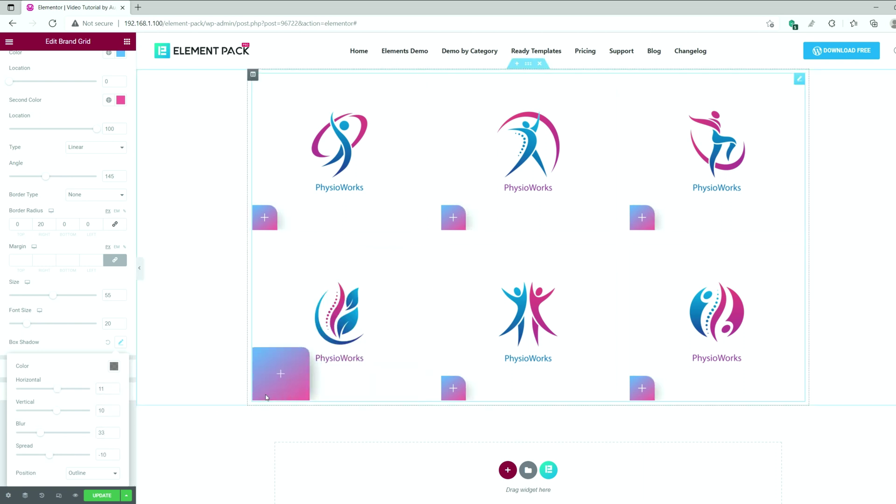
{"action": "left_click", "coordinate": [75, 344]}
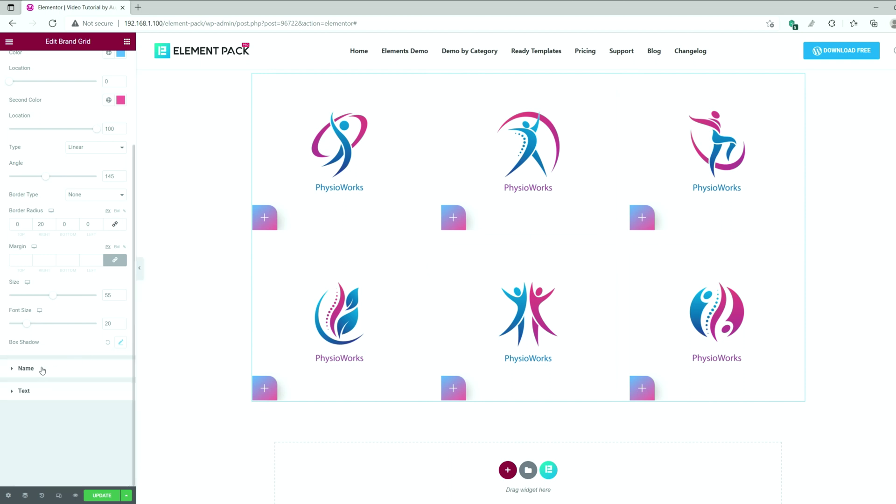
Set the brand name typography to the Eagle Lake font at size 33.
{"action": "left_click", "coordinate": [26, 368]}
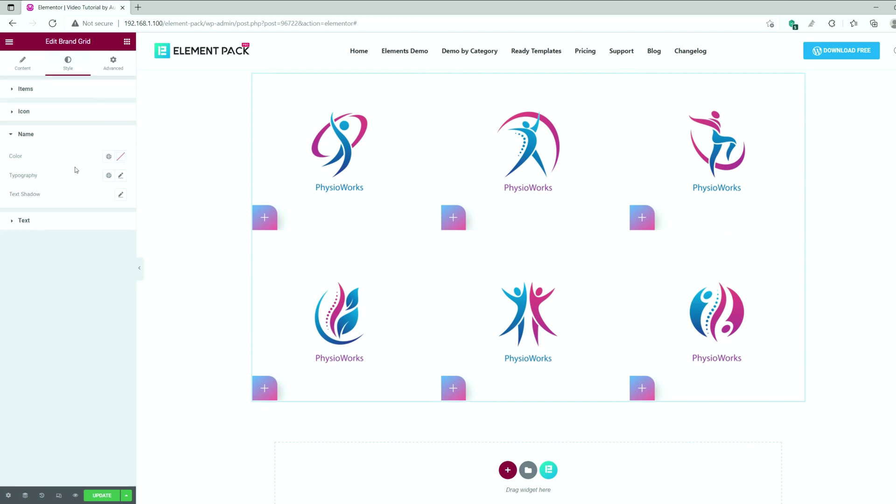
{"action": "left_click", "coordinate": [121, 160]}
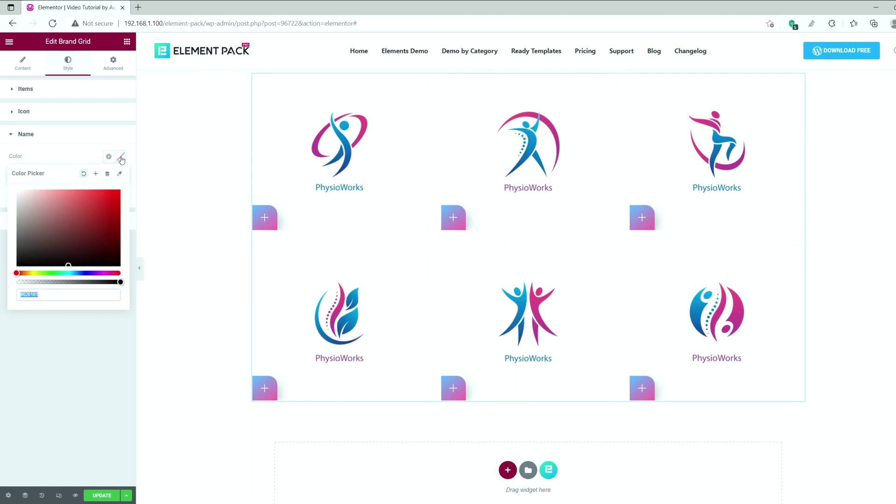
{"action": "left_click", "coordinate": [67, 154]}
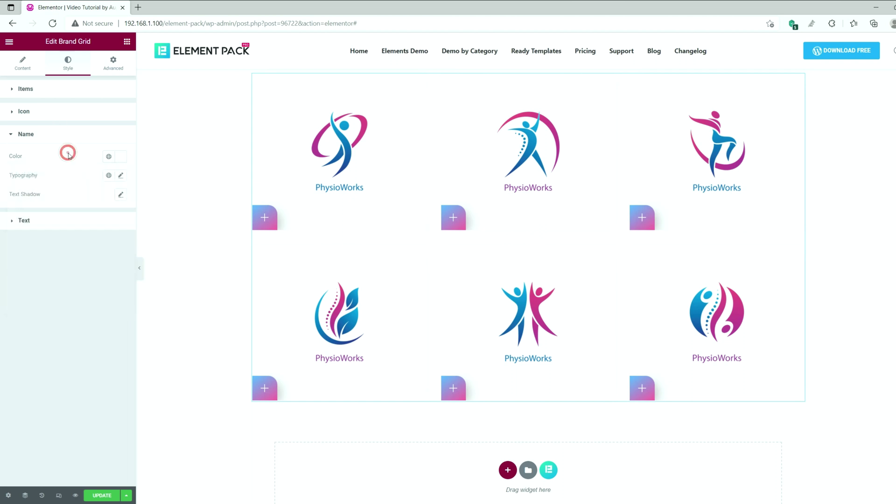
{"action": "left_click", "coordinate": [121, 175]}
{"action": "left_click", "coordinate": [101, 218]}
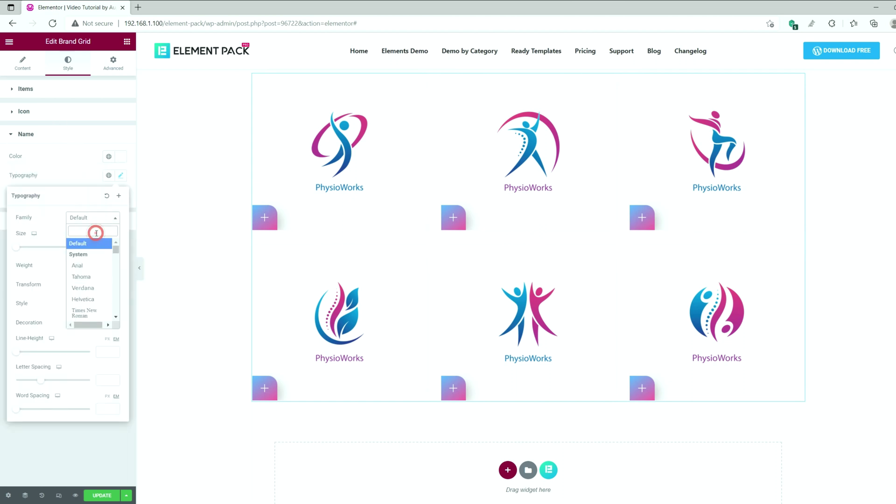
{"action": "type", "text": "eagle"}
{"action": "left_click", "coordinate": [84, 254]}
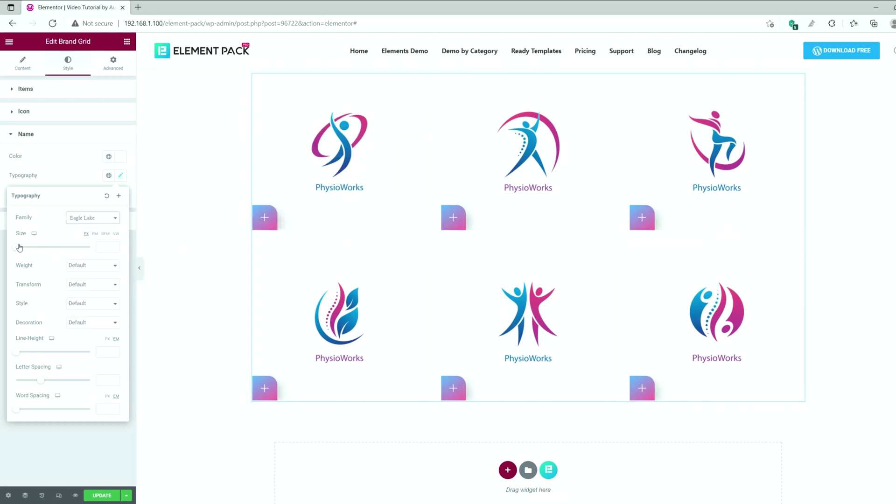
{"action": "left_click_drag", "start_coordinate": [29, 250], "coordinate": [27, 249]}
{"action": "left_click", "coordinate": [90, 182]}
Give the brand names an rgba(3,0,1,0.49) text shadow offset 10 horizontally and vertically.
{"action": "left_click", "coordinate": [121, 195]}
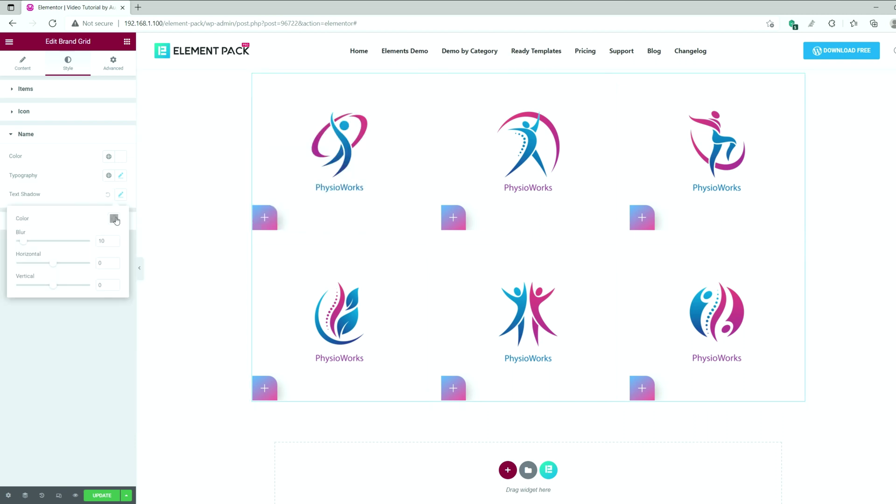
{"action": "left_click", "coordinate": [114, 219]}
{"action": "type", "text": "rgba(3, 0, 1, 0.49)"}
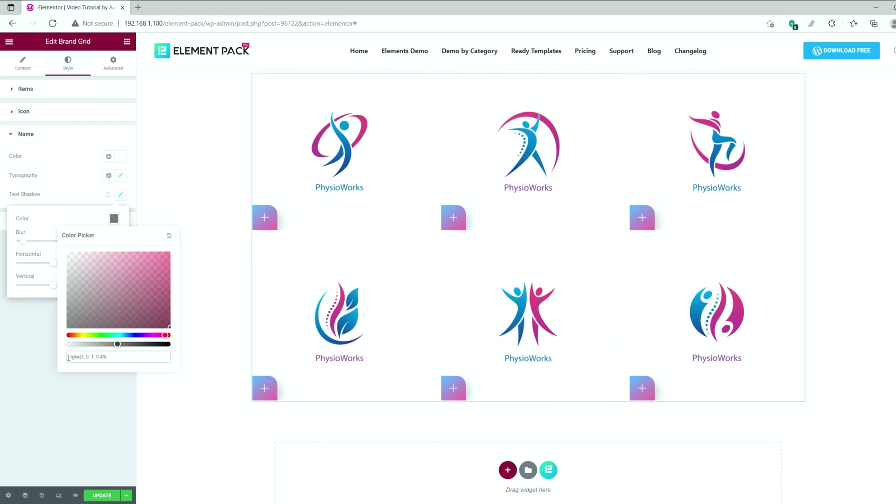
{"action": "left_click", "coordinate": [113, 219]}
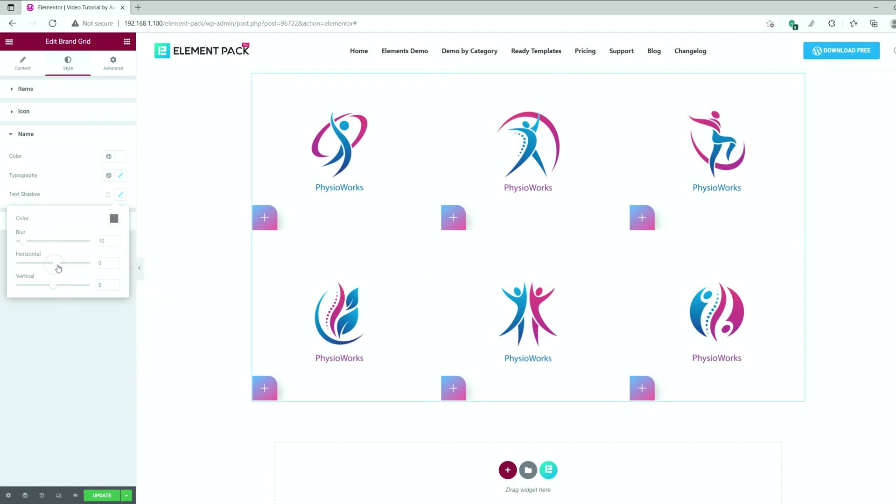
{"action": "left_click", "coordinate": [114, 265]}
{"action": "left_click", "coordinate": [114, 283]}
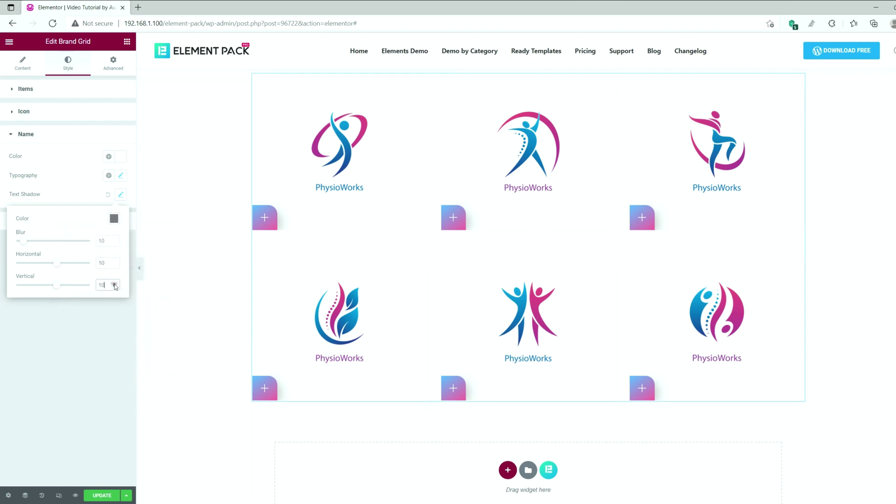
{"action": "left_click", "coordinate": [116, 316]}
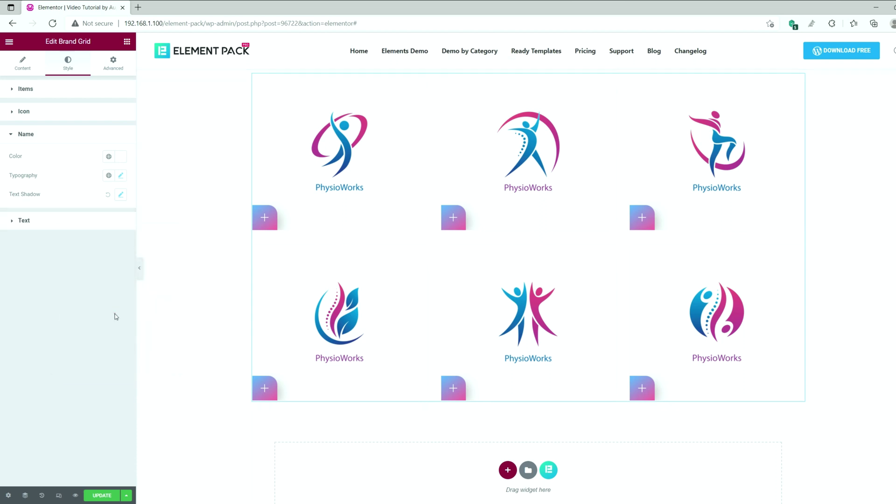
Colour the description text white and set its spacing to 15.
{"action": "left_click", "coordinate": [66, 133]}
{"action": "left_click", "coordinate": [40, 159]}
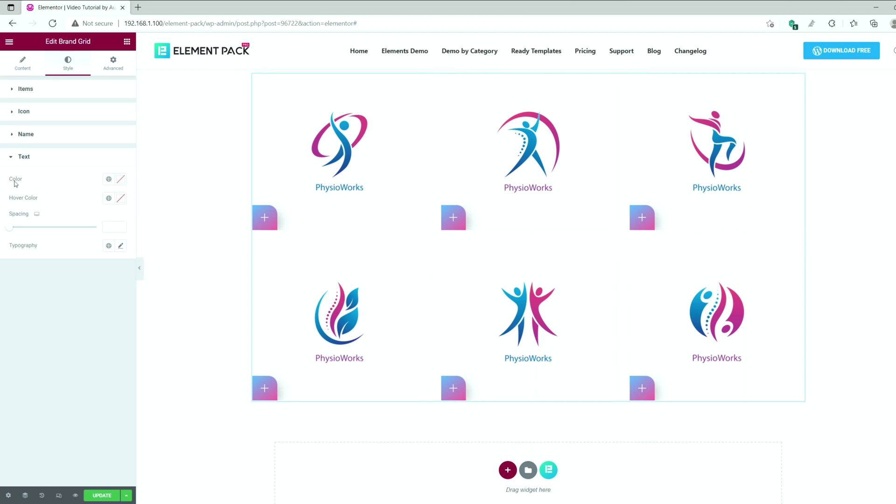
{"action": "left_click", "coordinate": [121, 181]}
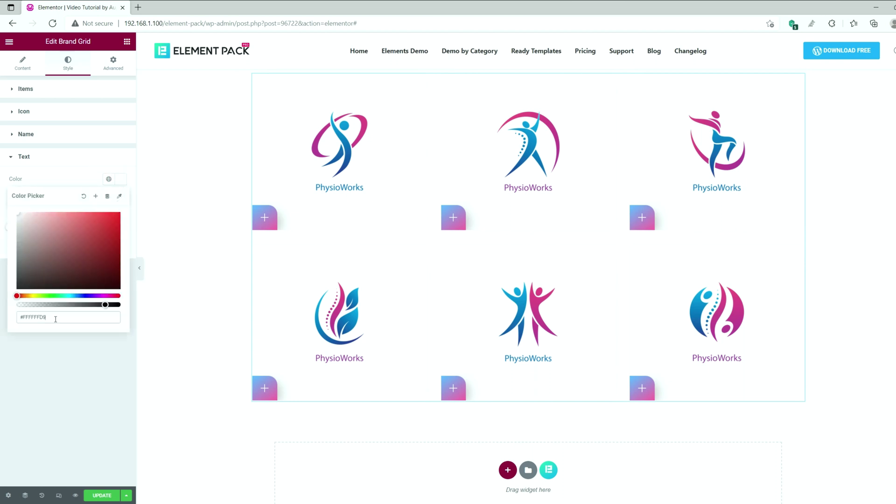
{"action": "left_click", "coordinate": [122, 182]}
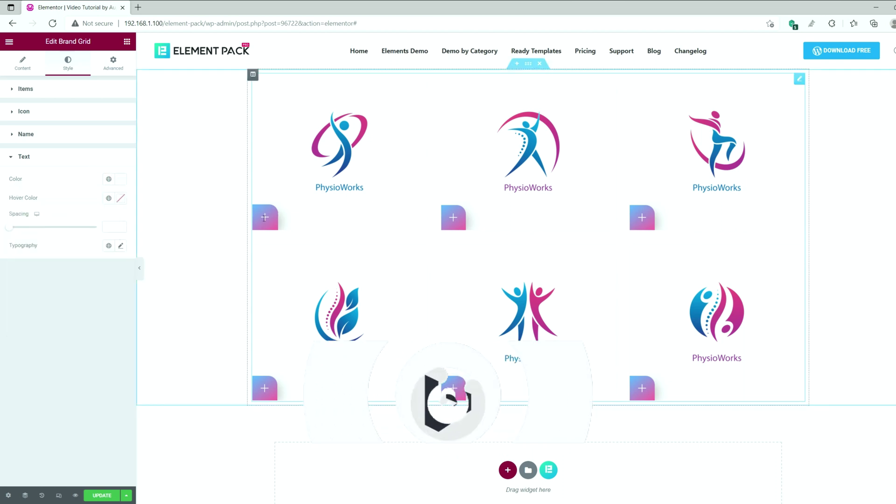
{"action": "left_click_drag", "start_coordinate": [11, 231], "coordinate": [22, 232]}
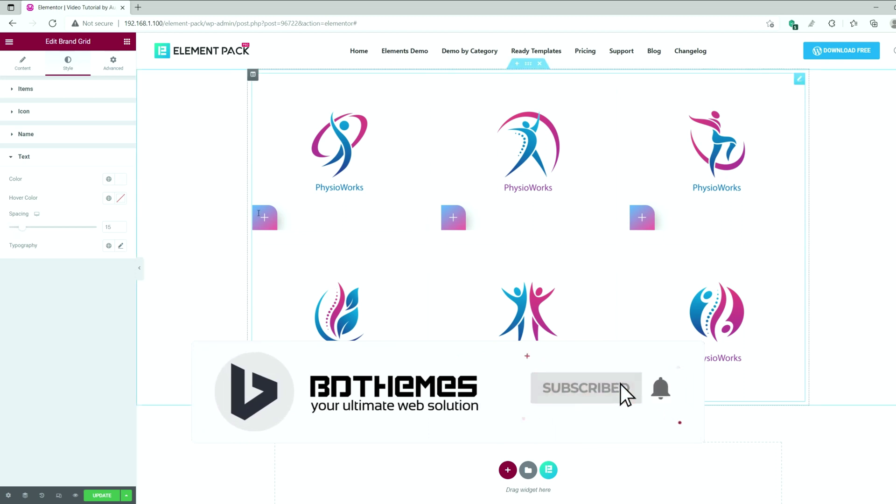
Change the description text font family to Eagle Lake.
{"action": "left_click", "coordinate": [120, 245]}
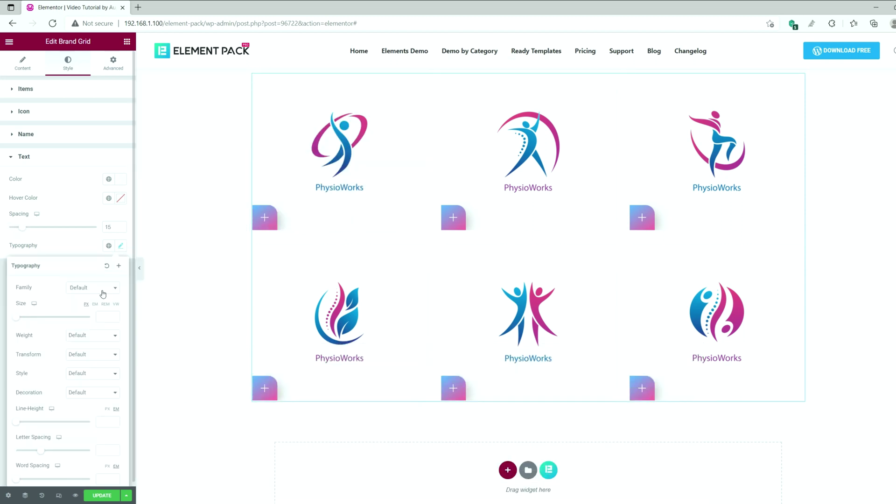
{"action": "left_click", "coordinate": [93, 288]}
{"action": "type", "text": "eagle"}
{"action": "left_click", "coordinate": [112, 319]}
{"action": "left_click", "coordinate": [282, 198]}
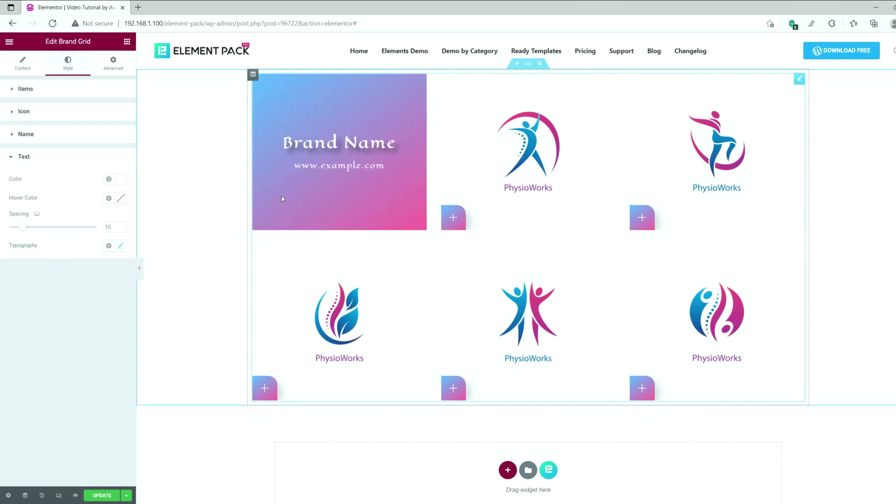
Collapse the Text section and hide the editor panel to preview the brand grid full-width.
{"action": "left_click", "coordinate": [42, 157]}
{"action": "left_click", "coordinate": [113, 63]}
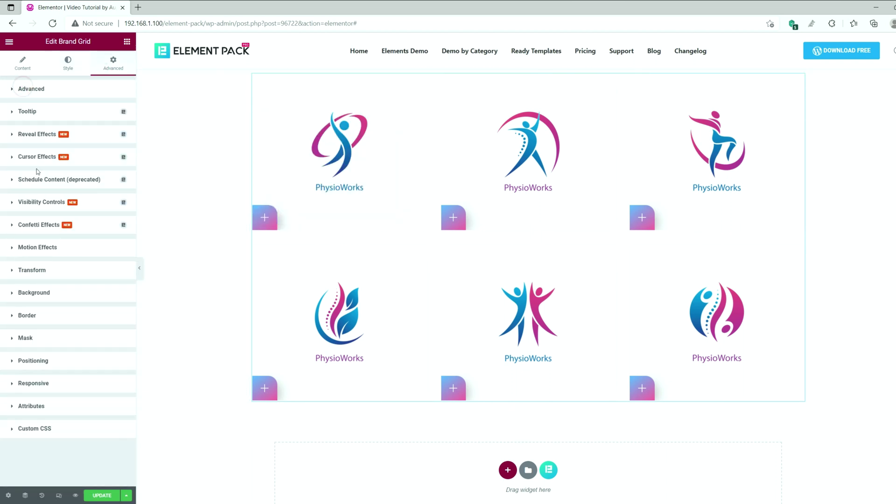
{"action": "left_click", "coordinate": [139, 268]}
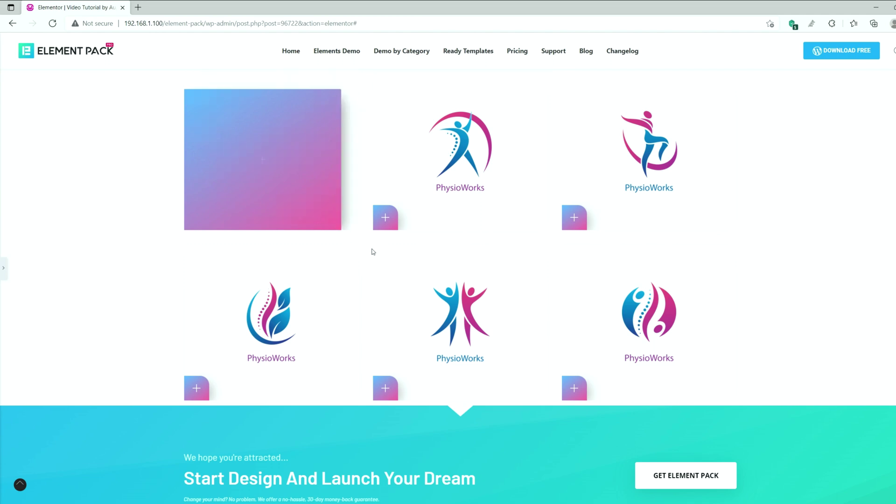